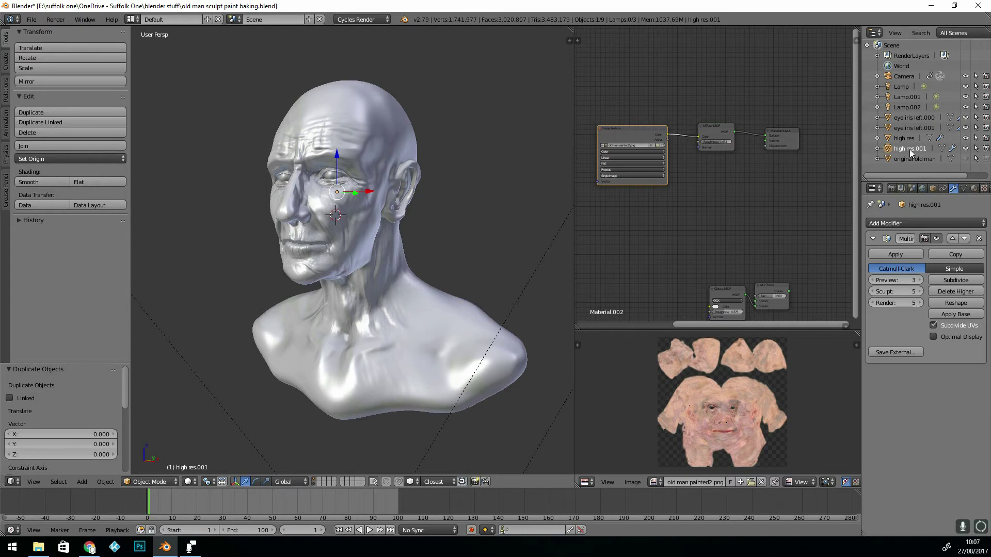
Rename the duplicated bust to "low res" and apply the Multires modifier on the high res object.
{"action": "type", "text": "low "}
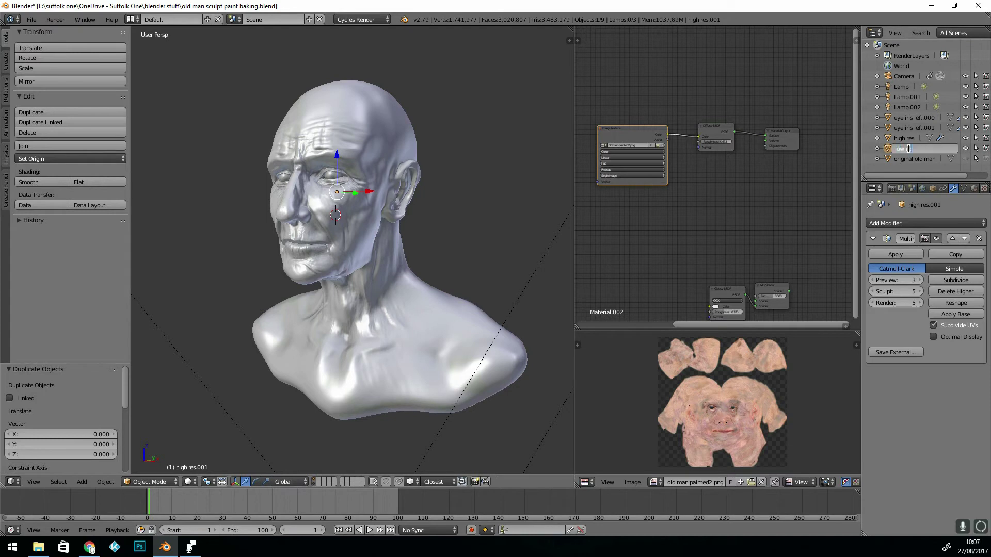
{"action": "type", "text": "res"}
{"action": "key", "text": "Return"}
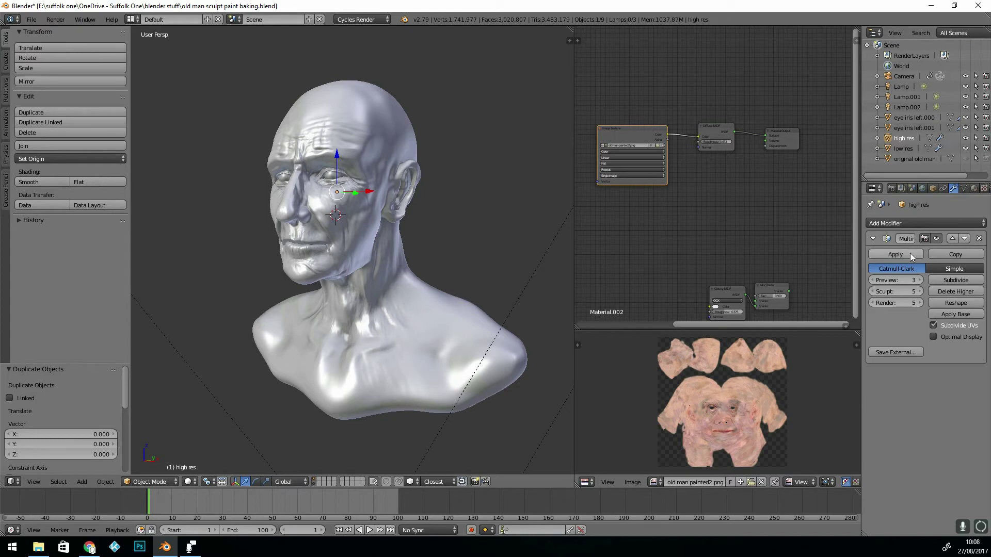
{"action": "left_click", "coordinate": [896, 255]}
Reduce the low res object's Multires preview level to 1, lower its sculpt and render levels, and apply the modifier.
{"action": "left_click", "coordinate": [903, 149]}
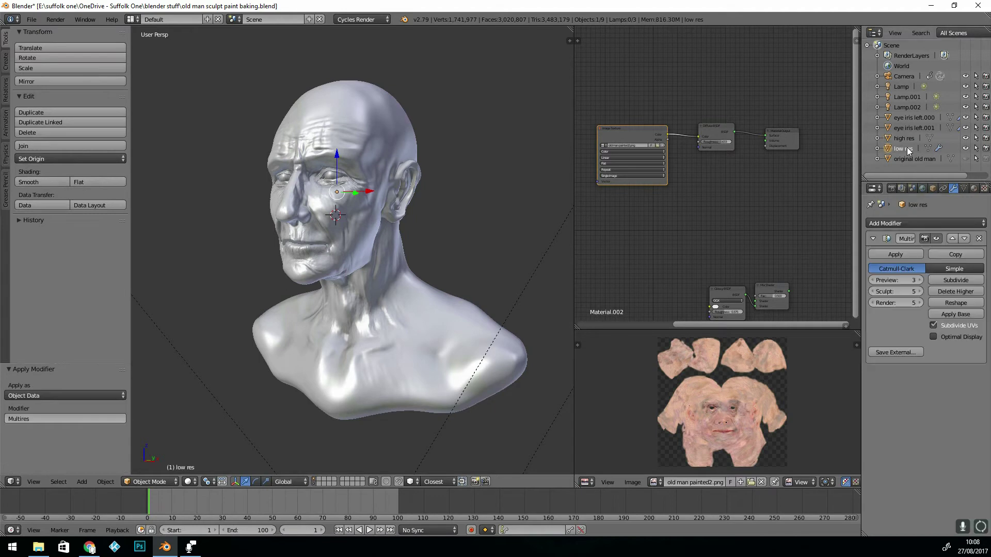
{"action": "left_click", "coordinate": [875, 280]}
{"action": "left_click", "coordinate": [874, 281]}
{"action": "left_click", "coordinate": [873, 292]}
{"action": "left_click", "coordinate": [873, 291]}
{"action": "left_click", "coordinate": [873, 292]}
{"action": "left_click", "coordinate": [873, 303]}
{"action": "left_click", "coordinate": [873, 303]}
{"action": "left_click", "coordinate": [873, 303]}
{"action": "left_click", "coordinate": [873, 303]}
{"action": "left_click", "coordinate": [873, 291]}
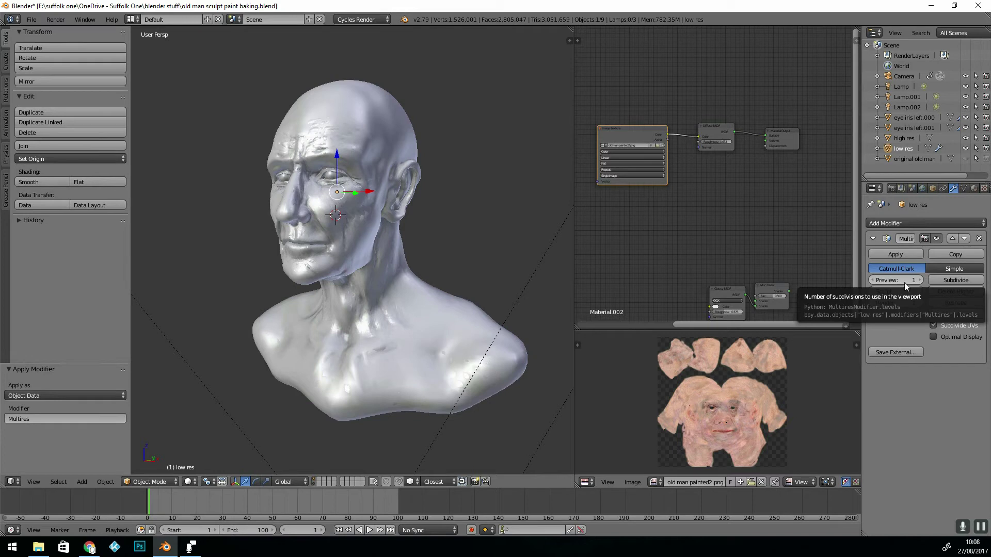
{"action": "left_click", "coordinate": [906, 256]}
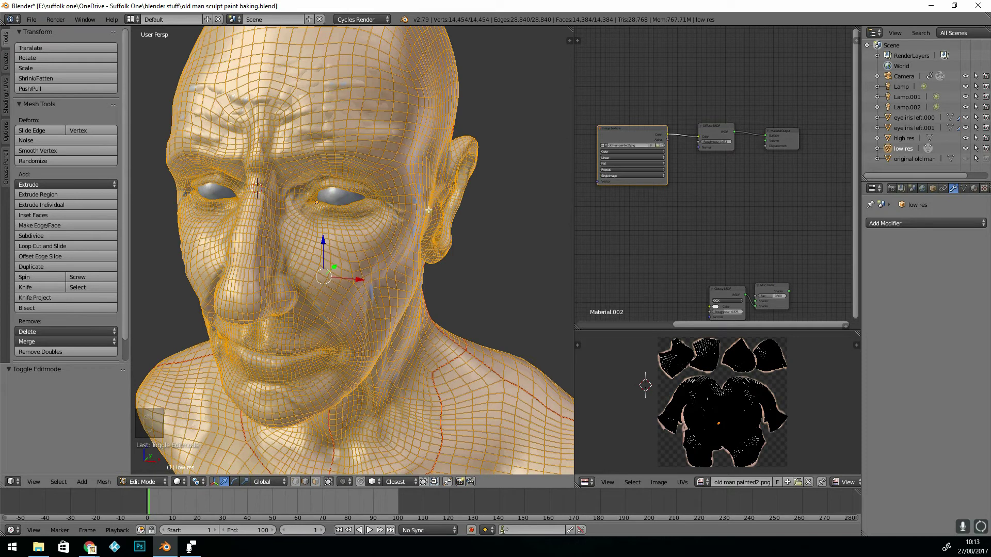
Shrink/Fatten the entire selected low res mesh with an offset of -0.01.
{"action": "middle_click_drag", "start_coordinate": [409, 338], "coordinate": [415, 281]}
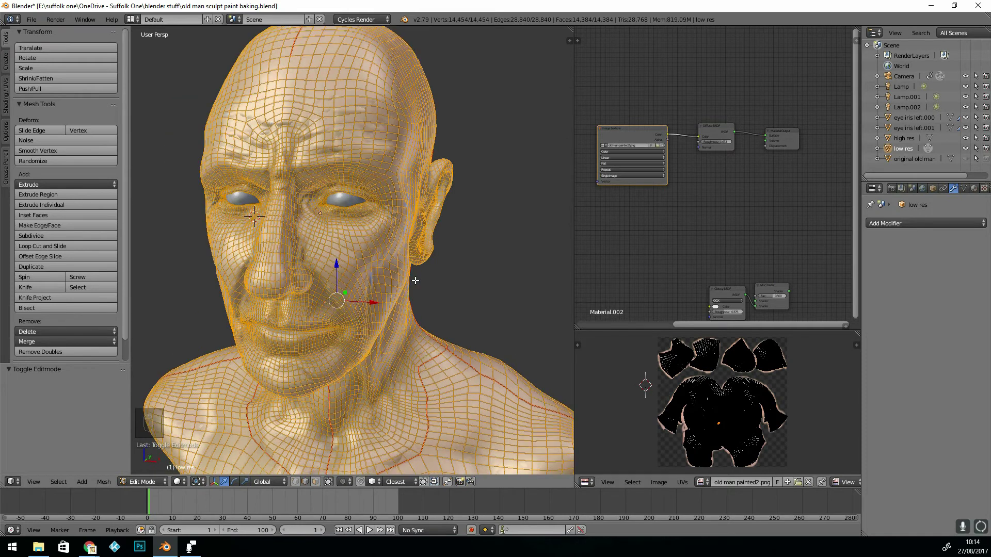
{"action": "left_click", "coordinate": [199, 481]}
{"action": "left_click", "coordinate": [196, 485]}
{"action": "left_click", "coordinate": [197, 483]}
{"action": "key", "text": "alt+s"}
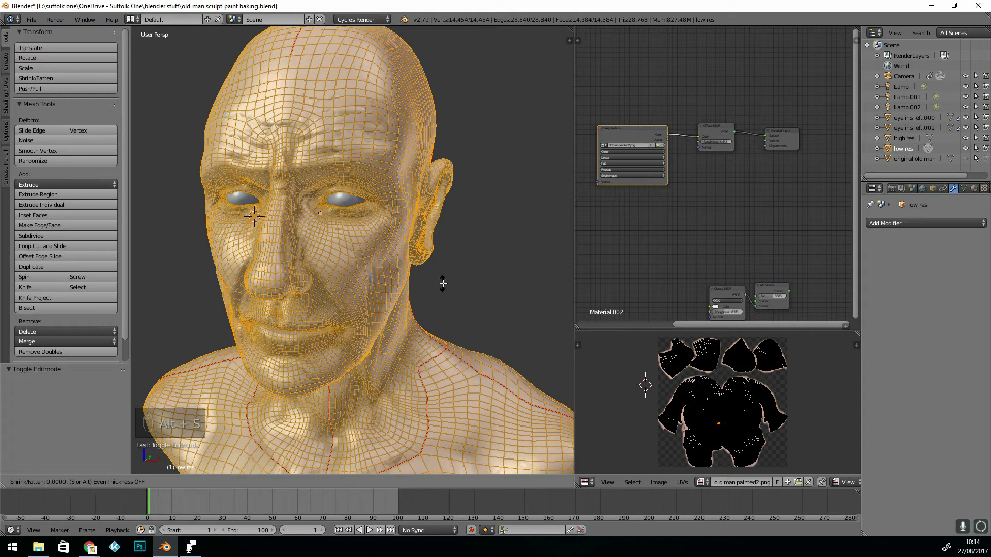
{"action": "left_click", "coordinate": [535, 259]}
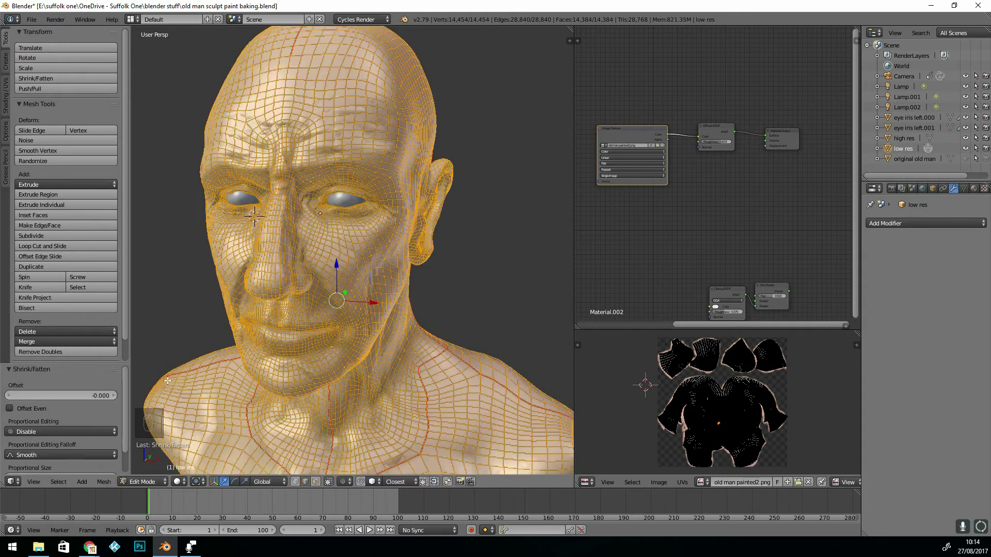
{"action": "left_click", "coordinate": [115, 394]}
{"action": "left_click", "coordinate": [10, 396]}
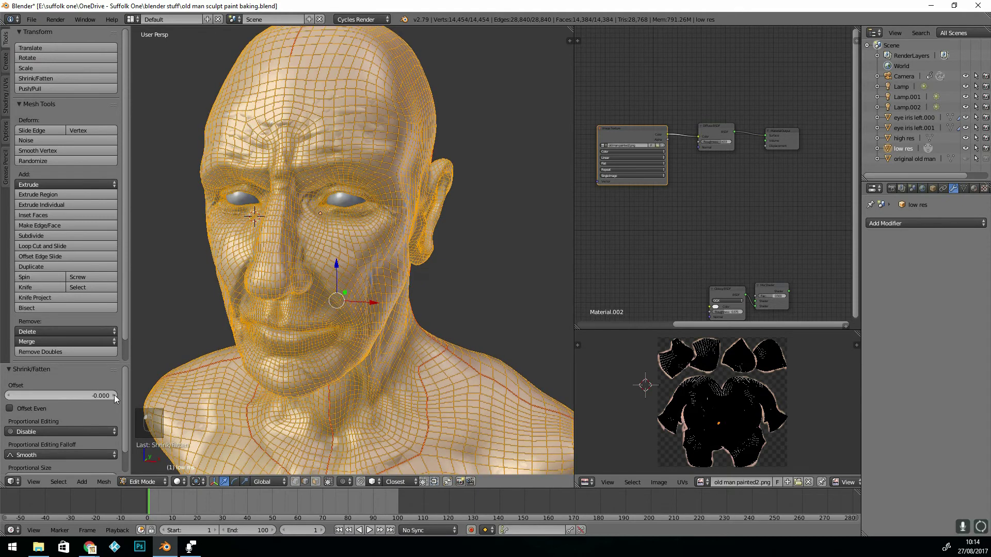
{"action": "left_click", "coordinate": [9, 396]}
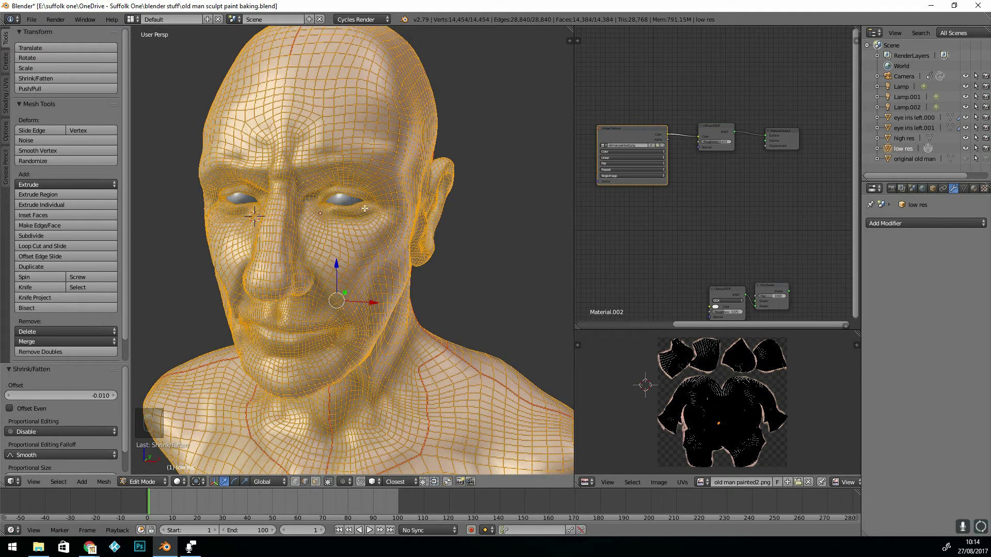
Set the Shrink/Fatten offset to 0.005 and correct it to -0.005.
{"action": "left_click", "coordinate": [105, 396]}
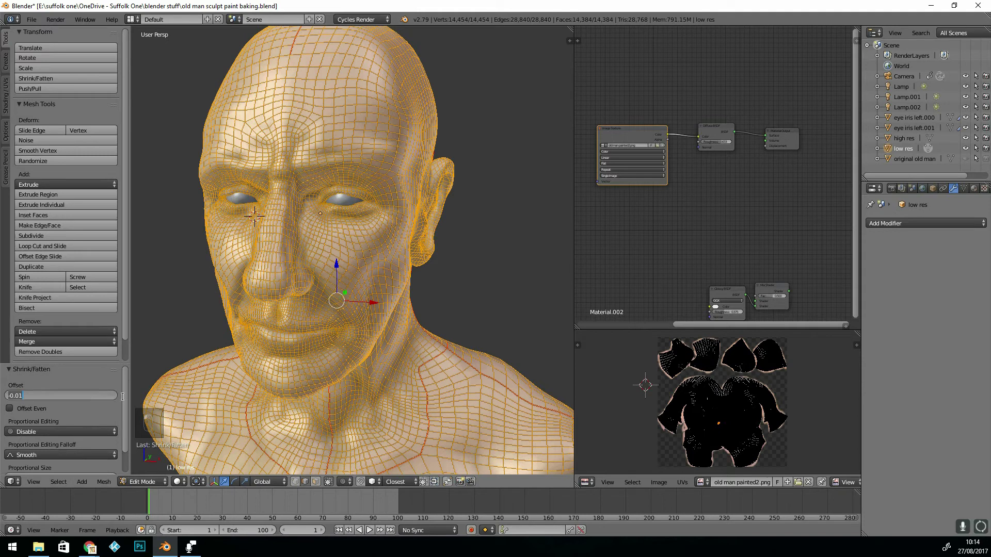
{"action": "key", "text": "BackSpace"}
{"action": "type", "text": ".005"}
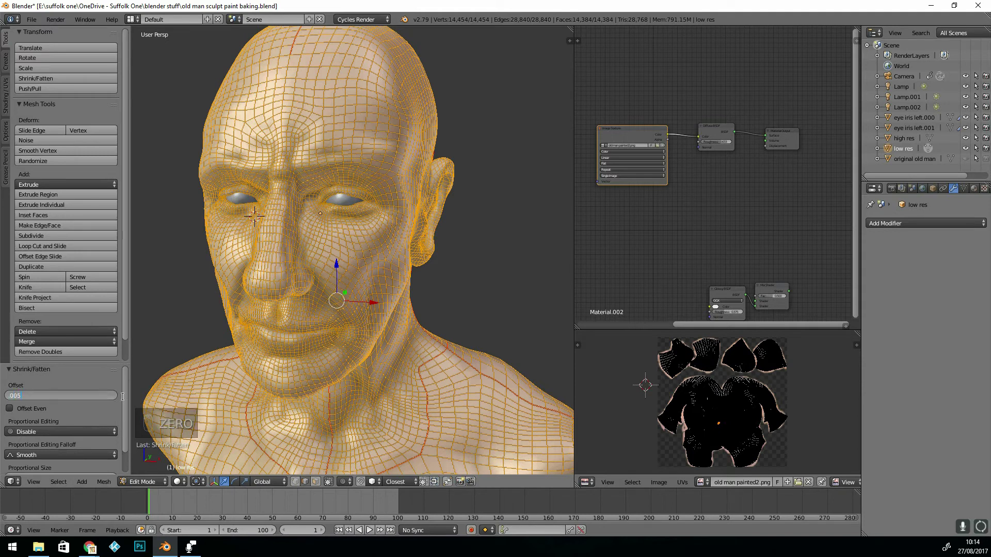
{"action": "key", "text": "Return"}
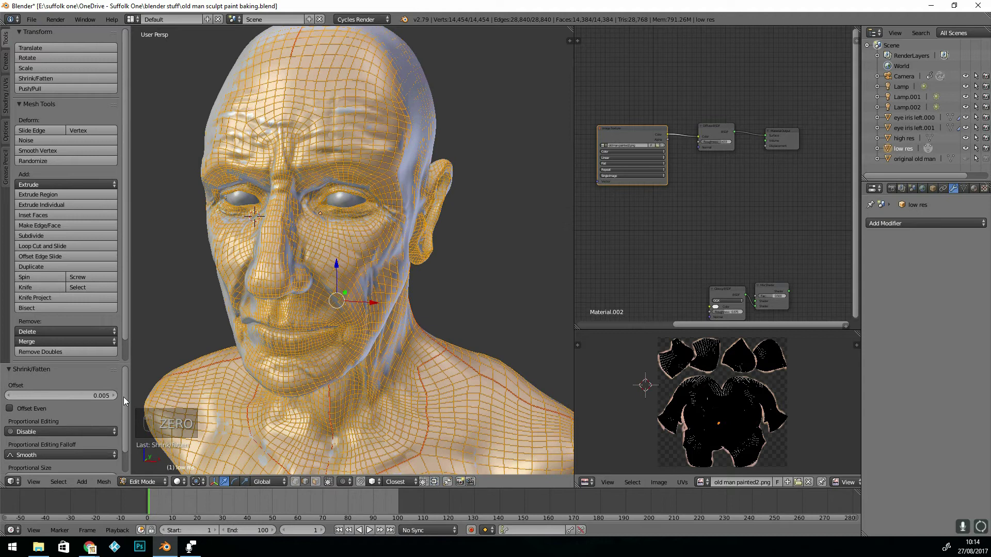
{"action": "left_click", "coordinate": [67, 396]}
{"action": "key", "text": "Left"}
{"action": "type", "text": "-"}
{"action": "key", "text": "Return"}
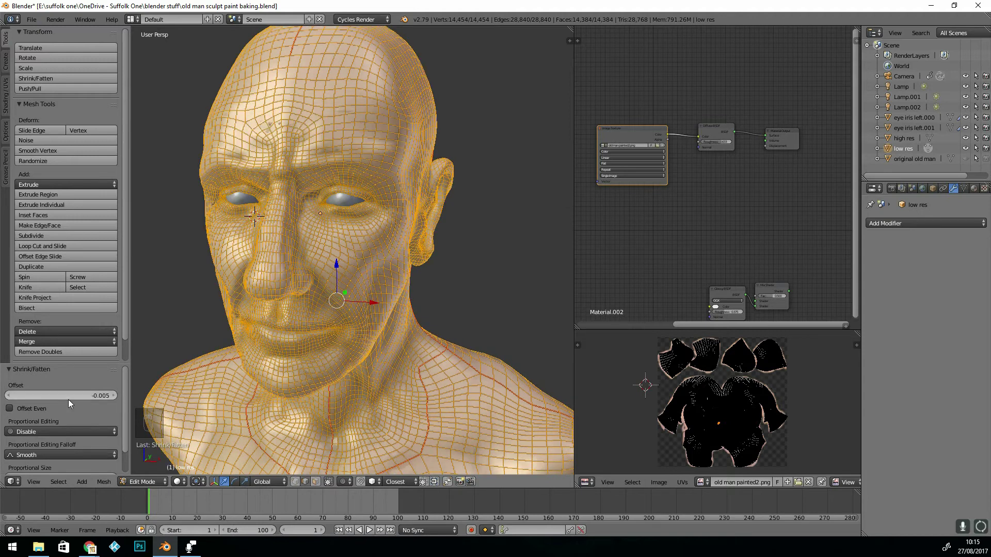
Switch to vertex selection, select vertices on the low res forehead, and enable proportional editing with Smooth falloff.
{"action": "mouse_move", "coordinate": [501, 297]}
{"action": "middle_mouse_down"}
{"action": "mouse_move", "coordinate": [421, 312]}
{"action": "mouse_move", "coordinate": [278, 311]}
{"action": "mouse_move", "coordinate": [283, 284]}
{"action": "mouse_move", "coordinate": [236, 292]}
{"action": "mouse_move", "coordinate": [195, 228]}
{"action": "middle_mouse_up"}
{"action": "scroll", "coordinate": [195, 227], "scroll_direction": "up", "scroll_amount": 3}
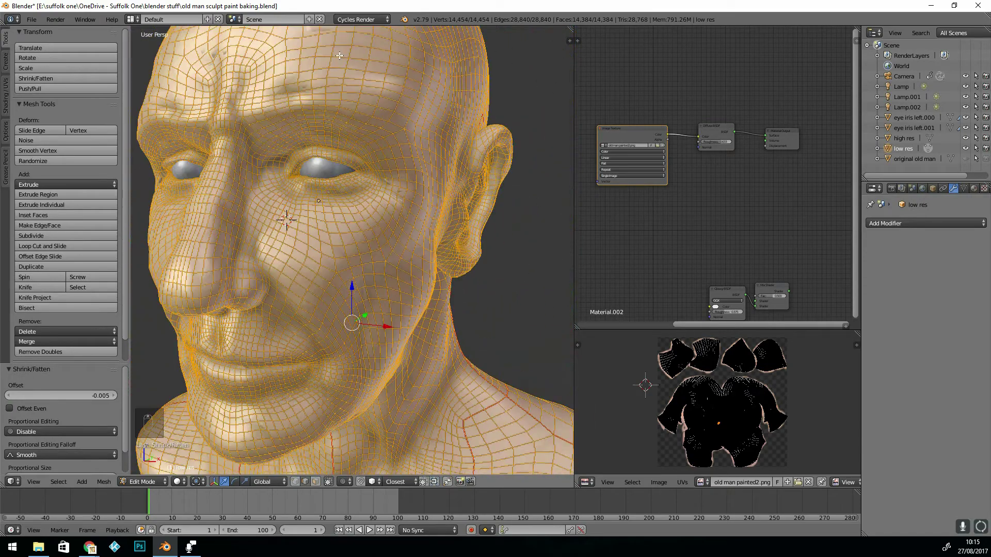
{"action": "middle_click_drag", "start_coordinate": [340, 55], "coordinate": [396, 174]}
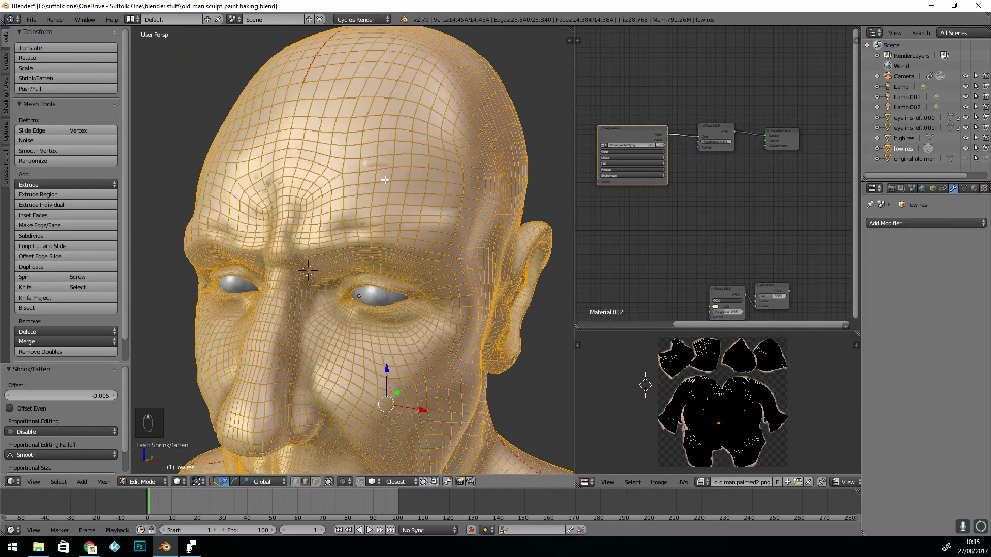
{"action": "key", "text": "ctrl+Tab"}
{"action": "left_click", "coordinate": [357, 182]}
{"action": "right_click", "coordinate": [378, 164]}
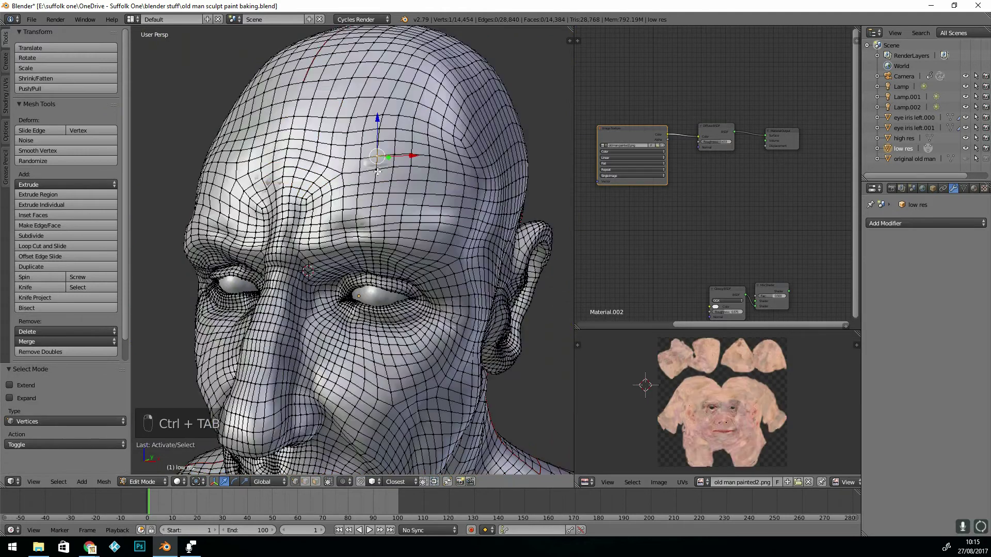
{"action": "left_click", "coordinate": [342, 481]}
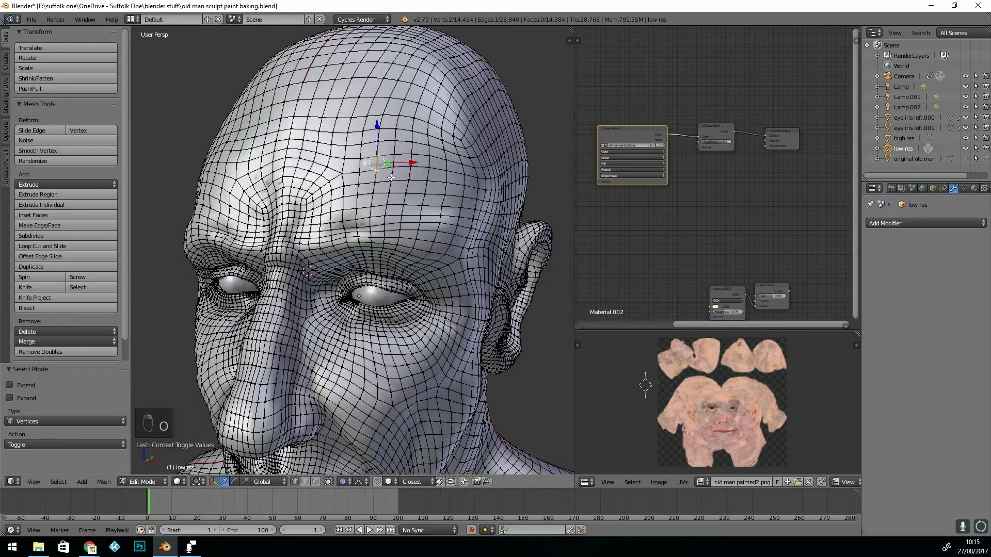
{"action": "left_click", "coordinate": [350, 482]}
Undo the trial move and shift the selected forehead vertices slightly outward with a proportional size of about 0.18.
{"action": "middle_click_drag", "start_coordinate": [426, 116], "coordinate": [376, 186]}
{"action": "left_click_drag", "start_coordinate": [309, 205], "coordinate": [305, 205]}
{"action": "key", "text": "ctrl+z"}
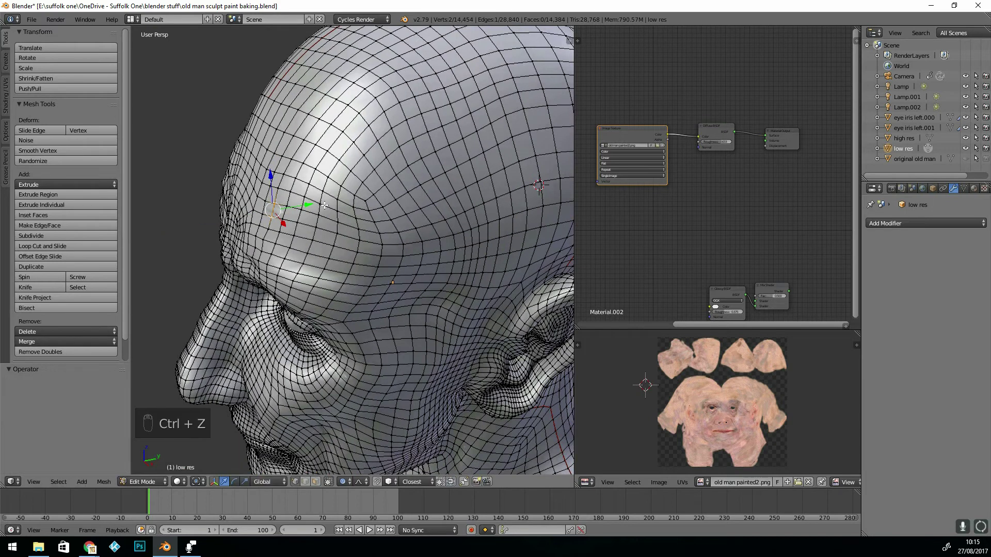
{"action": "key", "text": "g"}
{"action": "scroll", "coordinate": [324, 205], "scroll_direction": "up", "scroll_amount": 20}
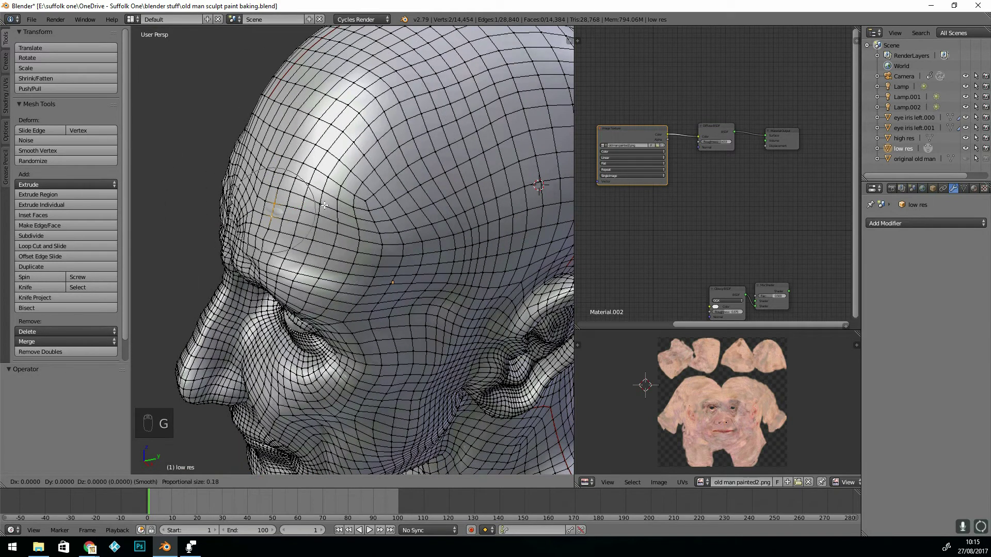
{"action": "left_click", "coordinate": [325, 206]}
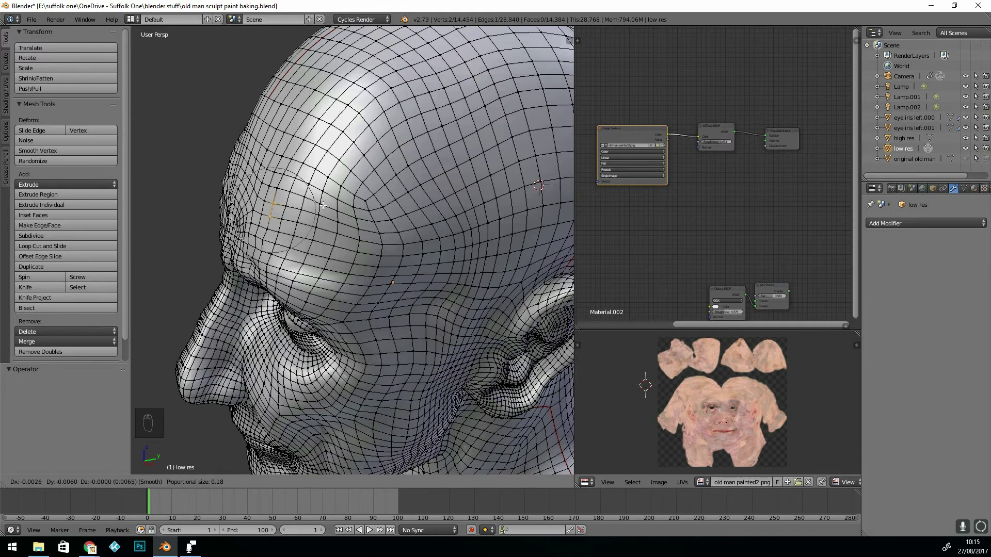
Circle-select another patch of vertices on the low res head and move it along the Y axis.
{"action": "middle_click_drag", "start_coordinate": [364, 282], "coordinate": [234, 200]}
{"action": "key", "text": "a"}
{"action": "key", "text": "c"}
{"action": "left_click_drag", "start_coordinate": [255, 200], "coordinate": [234, 192]}
{"action": "right_click", "coordinate": [304, 202]}
{"action": "middle_click_drag", "start_coordinate": [305, 200], "coordinate": [271, 317]}
{"action": "key", "text": "g"}
{"action": "key", "text": "y"}
{"action": "left_click", "coordinate": [264, 181]}
Select two further spots on the low res head, move each along the Y axis, and toggle Edit Mode.
{"action": "right_click", "coordinate": [263, 277]}
{"action": "key", "text": "g"}
{"action": "key", "text": "y"}
{"action": "left_click", "coordinate": [322, 295]}
{"action": "right_click", "coordinate": [313, 236]}
{"action": "middle_click_drag", "start_coordinate": [379, 243], "coordinate": [450, 216]}
{"action": "key", "text": "g"}
{"action": "key", "text": "y"}
{"action": "left_click", "coordinate": [346, 253]}
{"action": "key", "text": "Tab"}
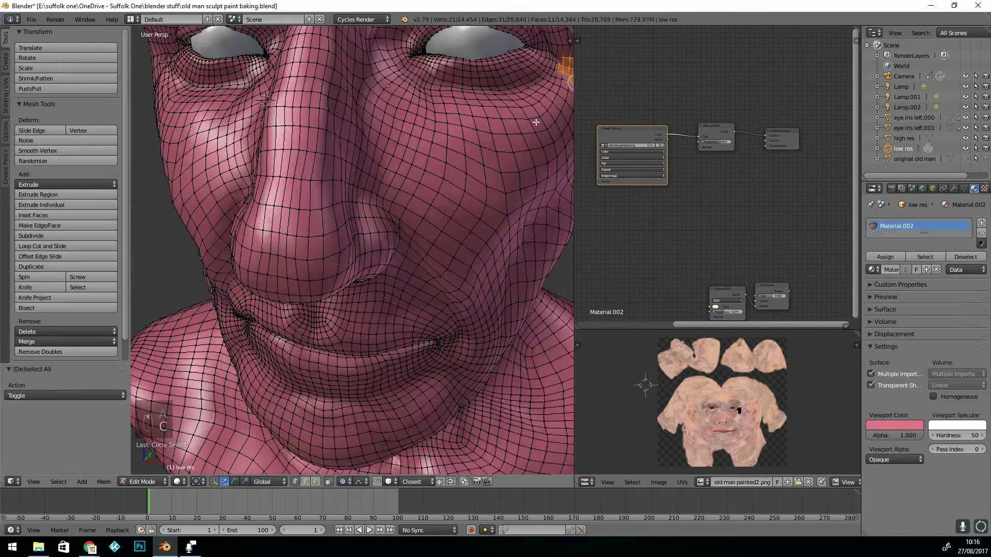
Move the circle-selected patch beside the eye along the X axis and fine-tune its position with a free move.
{"action": "middle_click_drag", "start_coordinate": [310, 243], "coordinate": [343, 229]}
{"action": "scroll", "coordinate": [342, 228], "scroll_direction": "up", "scroll_amount": 3}
{"action": "key", "text": "g"}
{"action": "key", "text": "x"}
{"action": "left_click", "coordinate": [351, 222]}
{"action": "scroll", "coordinate": [407, 177], "scroll_direction": "up", "scroll_amount": 3}
{"action": "scroll", "coordinate": [407, 177], "scroll_direction": "down", "scroll_amount": 5}
{"action": "key", "text": "g"}
{"action": "middle_click_drag", "start_coordinate": [332, 285], "coordinate": [361, 206]}
{"action": "left_click", "coordinate": [288, 252]}
Adjust two more spots on the face, moving one vertex along the Y axis and the other freely.
{"action": "right_click", "coordinate": [409, 365]}
{"action": "key", "text": "g"}
{"action": "key", "text": "y"}
{"action": "left_click", "coordinate": [437, 367]}
{"action": "middle_click_drag", "start_coordinate": [437, 367], "coordinate": [357, 331]}
{"action": "right_click", "coordinate": [215, 335]}
{"action": "key", "text": "g"}
{"action": "left_click", "coordinate": [228, 339]}
Select another vertex on the face mesh and move it along the Y axis.
{"action": "right_click", "coordinate": [394, 352]}
{"action": "key", "text": "g"}
{"action": "key", "text": "y"}
{"action": "left_click", "coordinate": [433, 354]}
{"action": "middle_click_drag", "start_coordinate": [433, 354], "coordinate": [439, 254]}
Undo the last change near the eye corner and reposition the vertices there with a free move.
{"action": "key", "text": "KP_Decimal"}
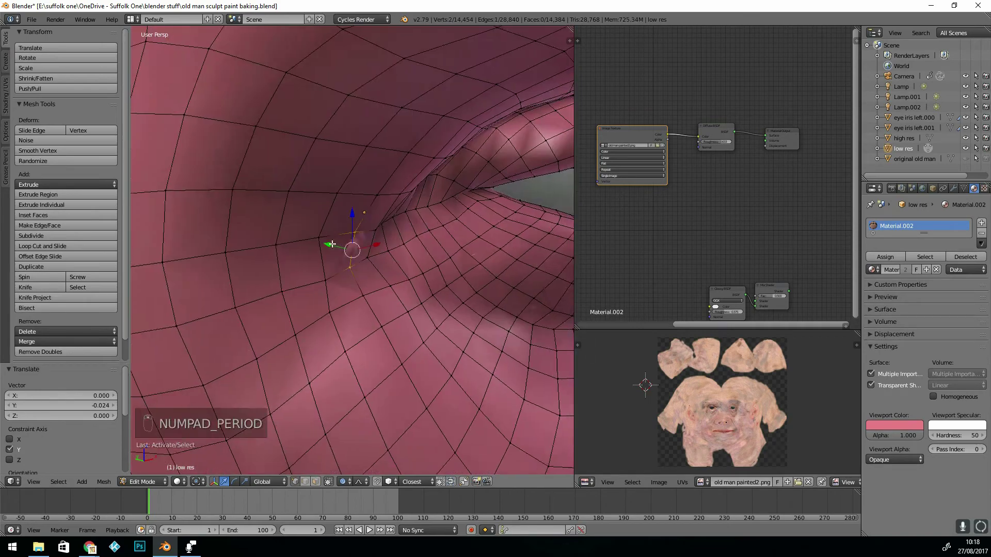
{"action": "scroll", "coordinate": [409, 206], "scroll_direction": "down", "scroll_amount": 5}
{"action": "middle_click_drag", "start_coordinate": [410, 206], "coordinate": [465, 217]}
{"action": "key", "text": "ctrl+z"}
{"action": "key", "text": "g"}
{"action": "left_click", "coordinate": [472, 222]}
Circle-select a new area of vertices near the eye and move it along the X axis.
{"action": "key", "text": "a"}
{"action": "key", "text": "c"}
{"action": "left_click", "coordinate": [506, 216]}
{"action": "key", "text": "g"}
{"action": "key", "text": "x"}
{"action": "left_click", "coordinate": [527, 207]}
Select two more problem spots on the low res mesh in turn and move each along the Y axis.
{"action": "middle_click_drag", "start_coordinate": [528, 207], "coordinate": [428, 243]}
{"action": "right_click", "coordinate": [418, 248]}
{"action": "key", "text": "g"}
{"action": "key", "text": "y"}
{"action": "left_click", "coordinate": [498, 241]}
{"action": "middle_click_drag", "start_coordinate": [497, 241], "coordinate": [402, 228]}
{"action": "right_click", "coordinate": [272, 183]}
{"action": "key", "text": "g"}
{"action": "key", "text": "y"}
{"action": "middle_click_drag", "start_coordinate": [279, 188], "coordinate": [382, 222]}
{"action": "left_click", "coordinate": [270, 193]}
Add another vertex to the selection, move the selected vertices along the Y axis, and return to Object Mode.
{"action": "right_click", "coordinate": [395, 259], "text": "shift"}
{"action": "key", "text": "g"}
{"action": "key", "text": "y"}
{"action": "left_click", "coordinate": [443, 244]}
{"action": "scroll", "coordinate": [449, 253], "scroll_direction": "down", "scroll_amount": 8}
{"action": "key", "text": "Tab"}
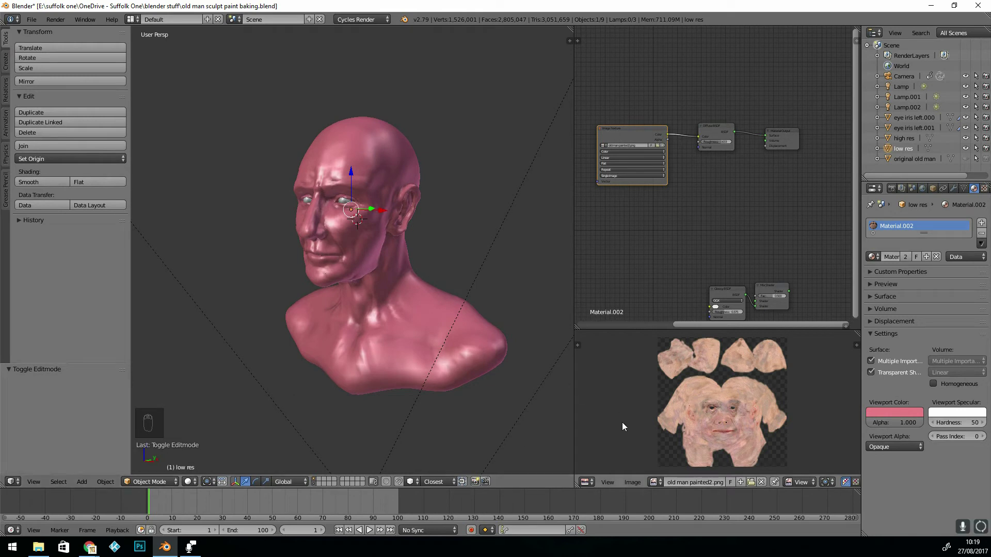
Create a new blank image named "old man bake 5" with a width and height of 2048 px.
{"action": "left_click", "coordinate": [742, 482]}
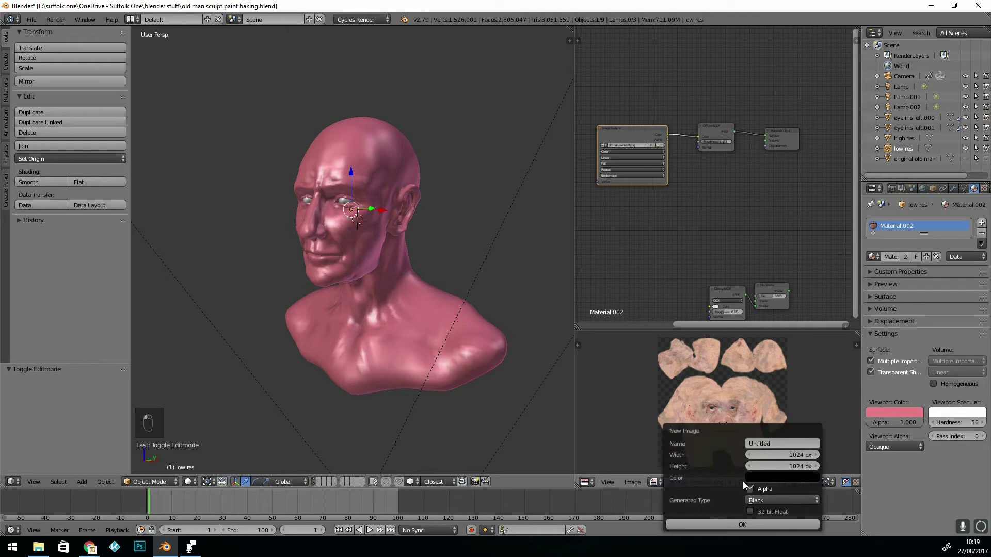
{"action": "left_click", "coordinate": [775, 443]}
{"action": "type", "text": "old man bake 5"}
{"action": "key", "text": "Tab"}
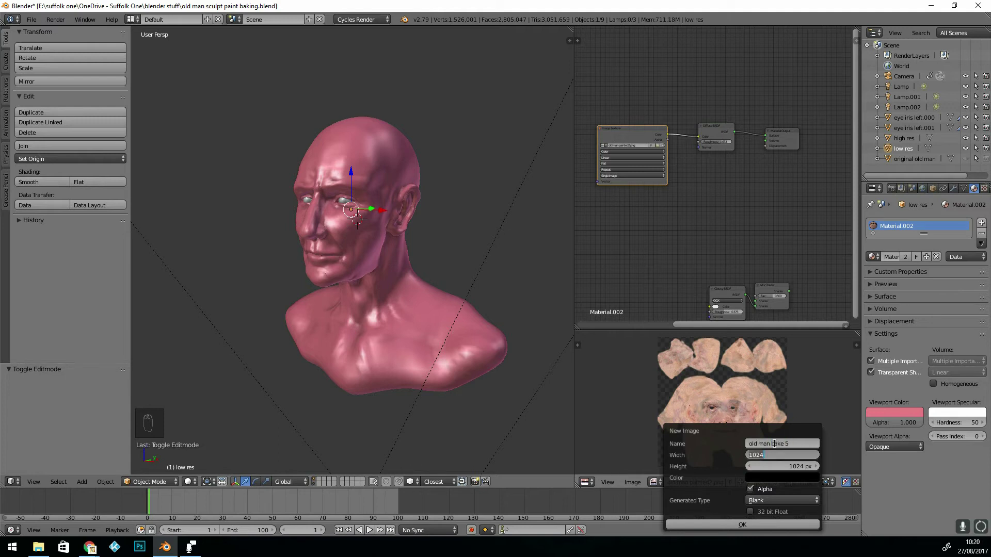
{"action": "type", "text": "2048"}
{"action": "key", "text": "Tab"}
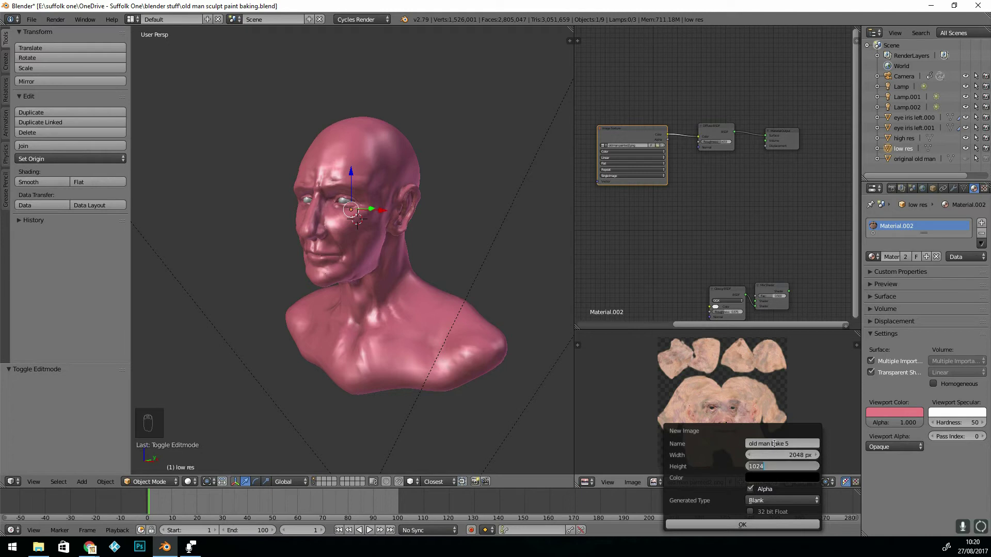
{"action": "type", "text": "2048"}
{"action": "left_click", "coordinate": [747, 526]}
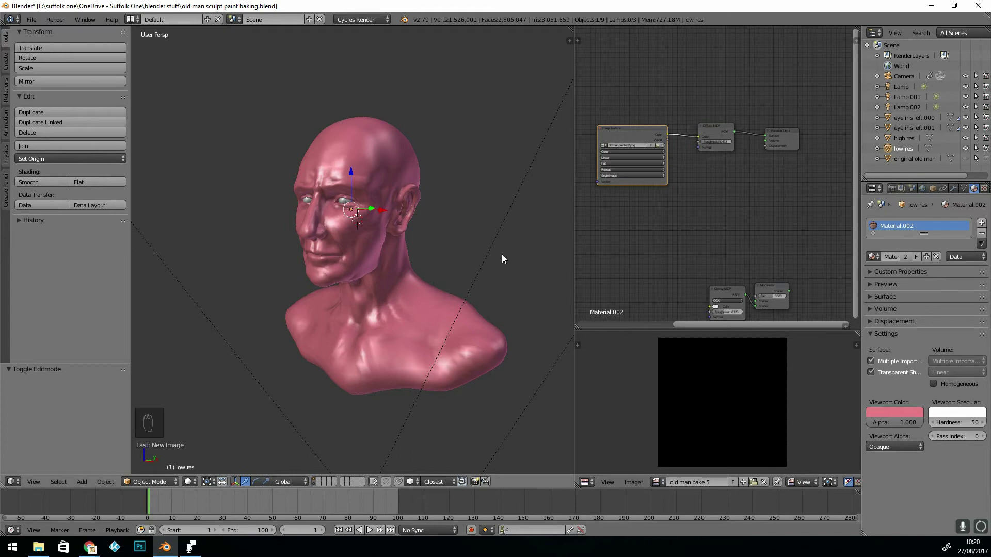
Preview the bust rendered, duplicate the Image Texture node below the original, and assign the "old man bake 5" image to the copy.
{"action": "key", "text": "shift+z"}
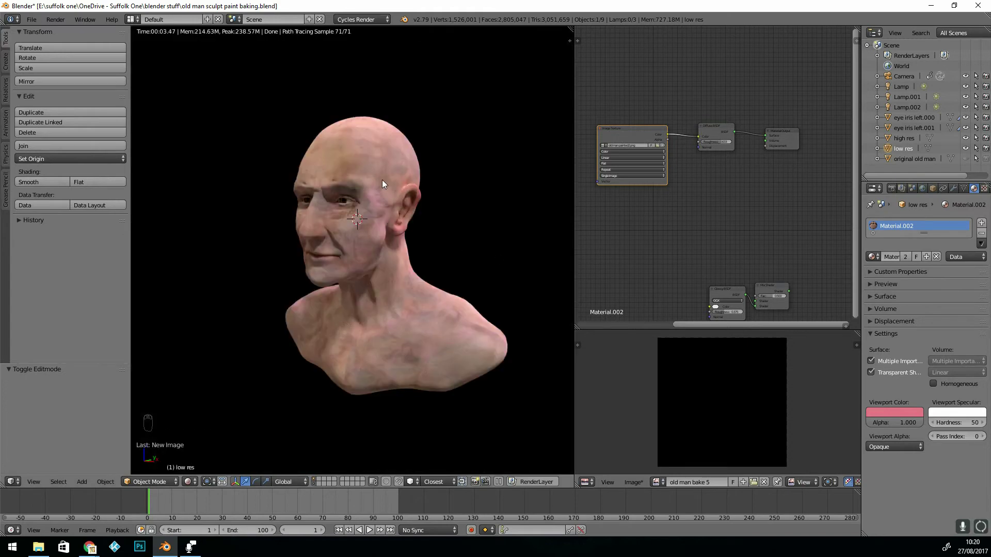
{"action": "key", "text": "shift+z"}
{"action": "left_click", "coordinate": [625, 131]}
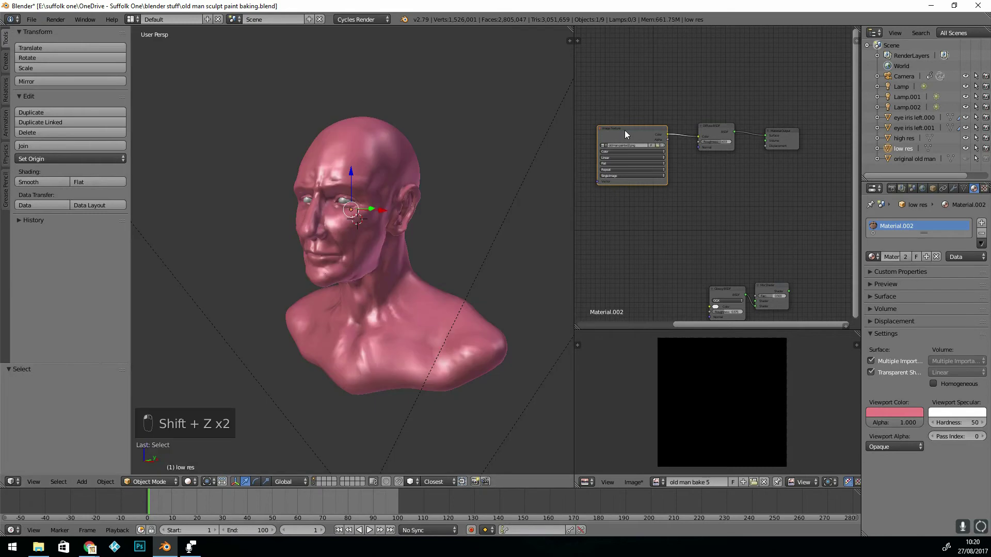
{"action": "key", "text": "shift+d"}
{"action": "left_click", "coordinate": [638, 221]}
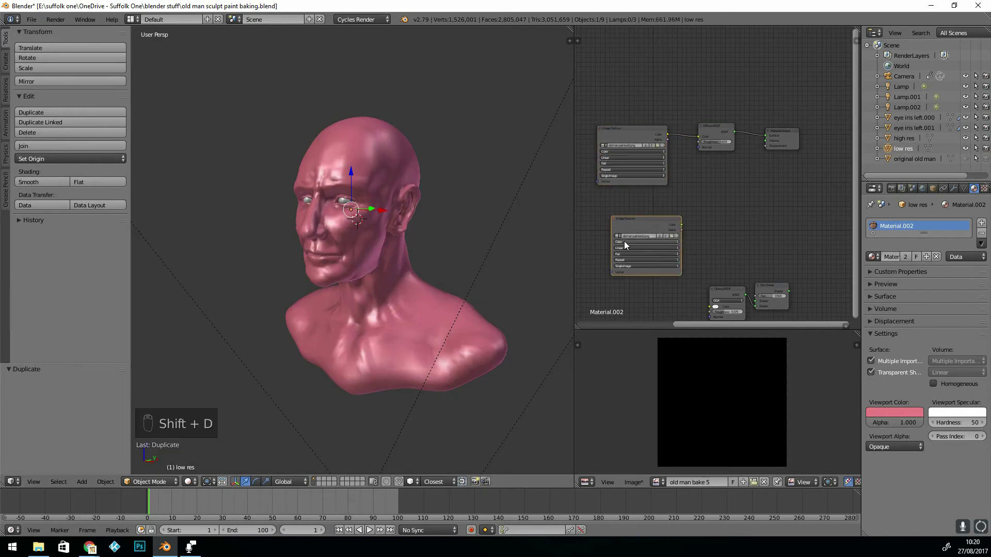
{"action": "key", "text": "KP_Decimal"}
{"action": "left_click", "coordinate": [655, 154]}
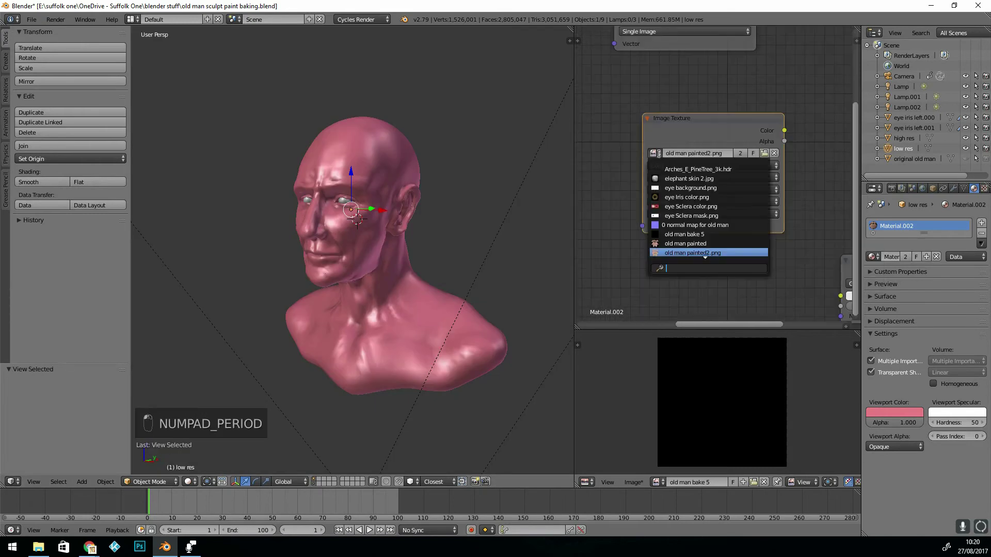
{"action": "left_click", "coordinate": [684, 235]}
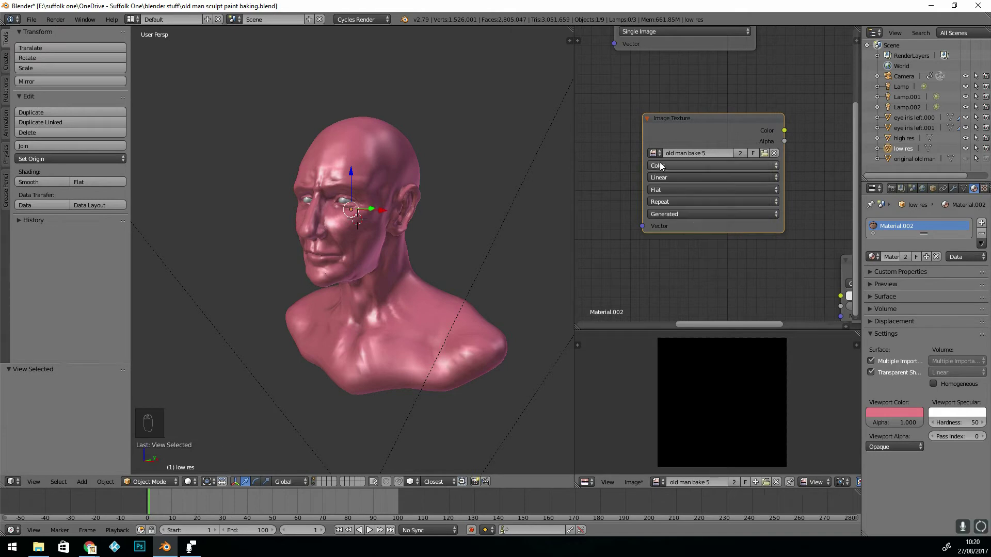
{"action": "left_click_drag", "start_coordinate": [716, 158], "coordinate": [701, 164]}
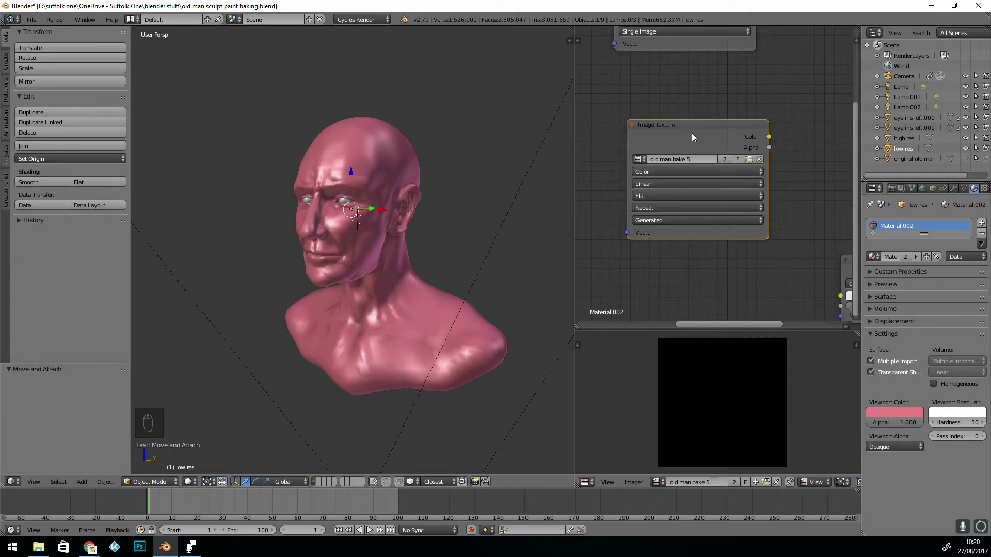
Enable Selected to Active for the Normal bake, select high res with low res as the active object, and bake.
{"action": "left_click", "coordinate": [892, 189]}
{"action": "scroll", "coordinate": [901, 382], "scroll_direction": "down", "scroll_amount": 8}
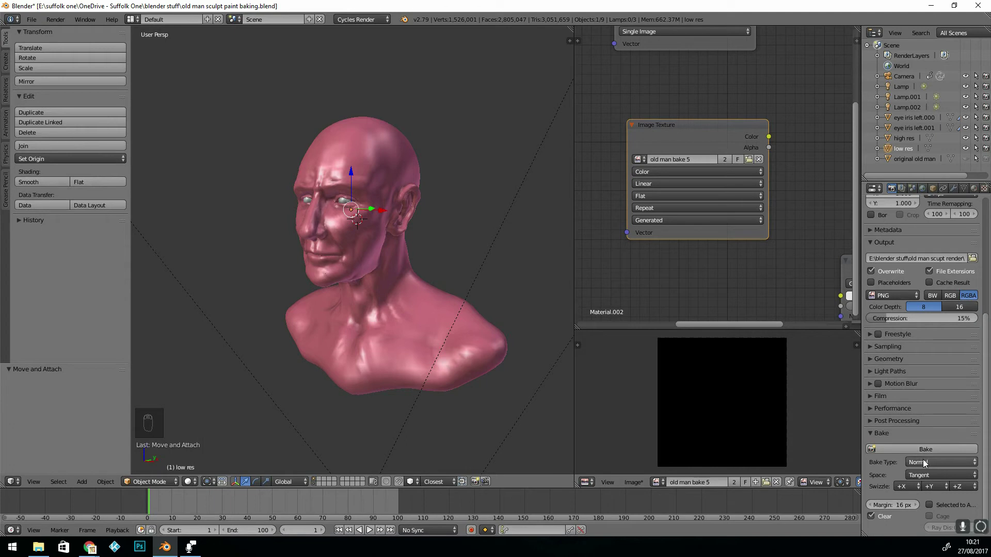
{"action": "left_click", "coordinate": [930, 505]}
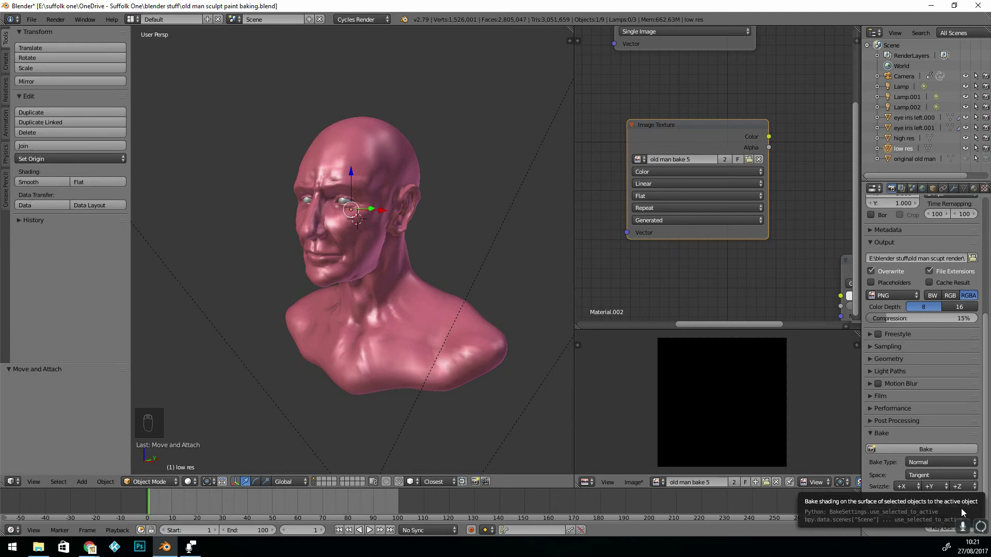
{"action": "left_click", "coordinate": [908, 138]}
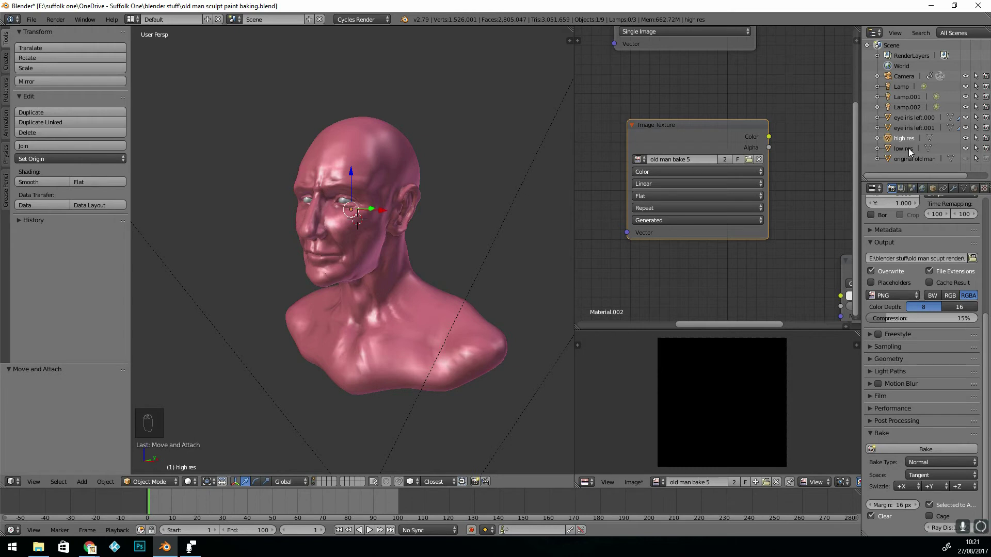
{"action": "left_click", "coordinate": [908, 148], "text": "ctrl"}
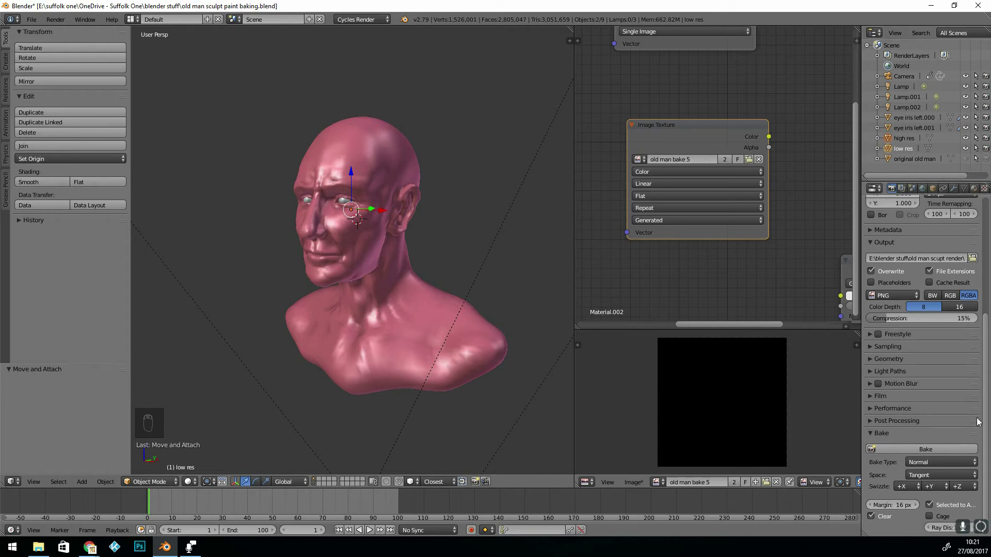
{"action": "left_click", "coordinate": [938, 447]}
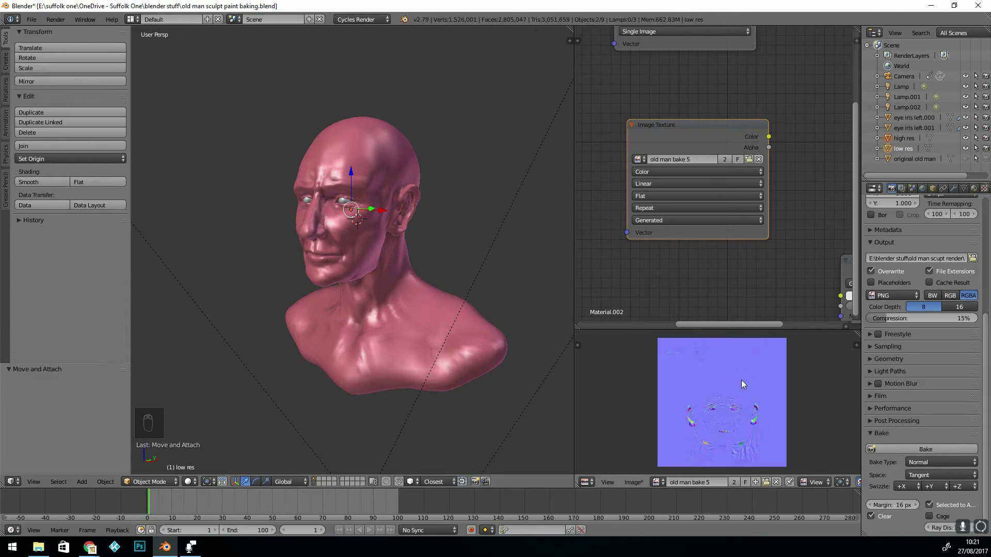
Examine the baked normal map of the old man's face, ears and neck at full-window size.
{"action": "key", "text": "shift+space"}
{"action": "scroll", "coordinate": [484, 289], "scroll_direction": "up", "scroll_amount": 6}
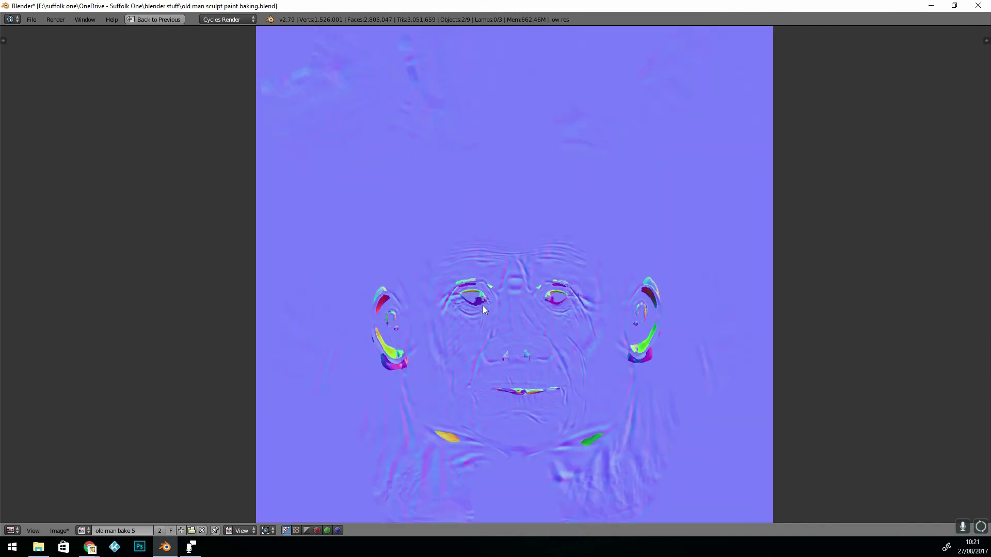
{"action": "scroll", "coordinate": [499, 368], "scroll_direction": "up", "scroll_amount": 1}
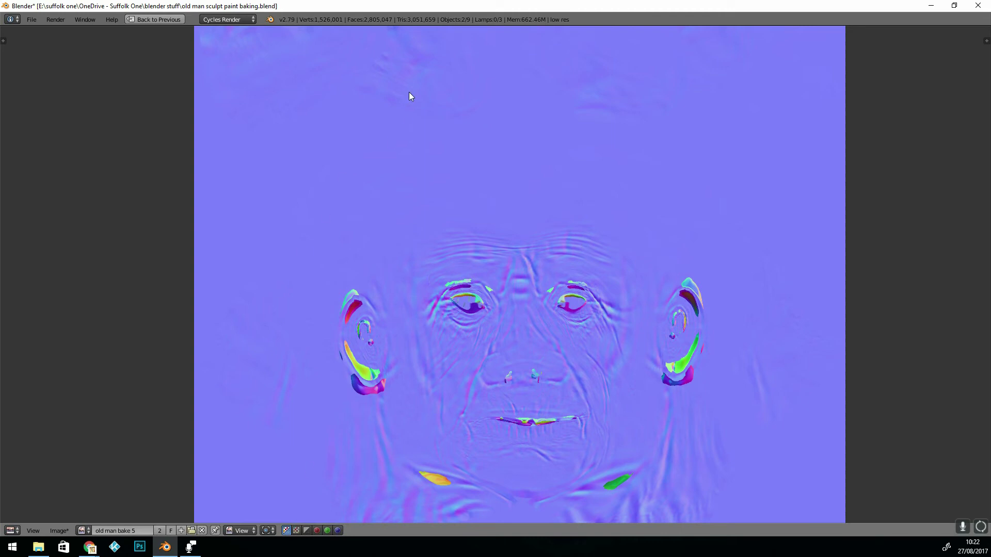
{"action": "middle_click_drag", "start_coordinate": [588, 117], "coordinate": [601, 214]}
{"action": "scroll", "coordinate": [570, 268], "scroll_direction": "down", "scroll_amount": 1}
{"action": "middle_click_drag", "start_coordinate": [571, 271], "coordinate": [559, 179]}
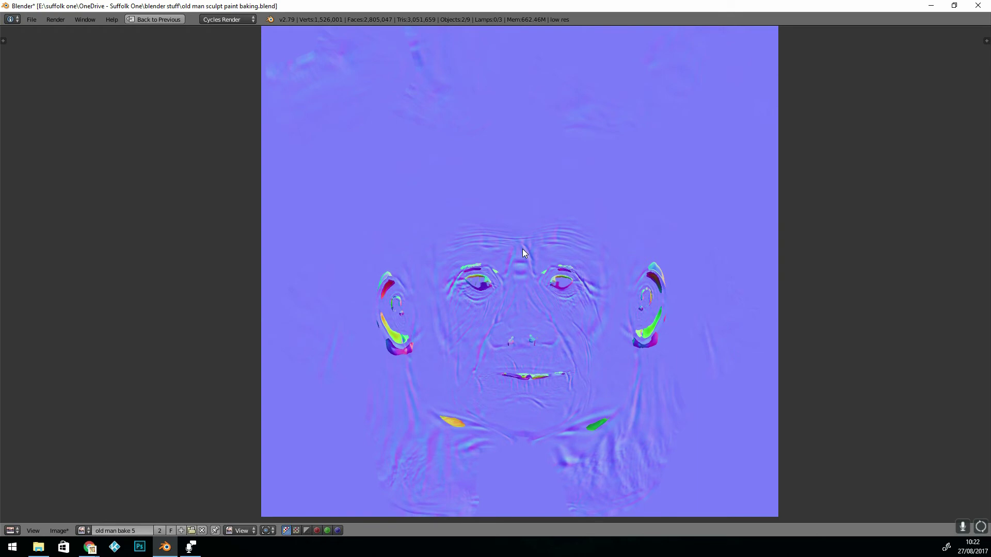
{"action": "key", "text": "ctrl+Up"}
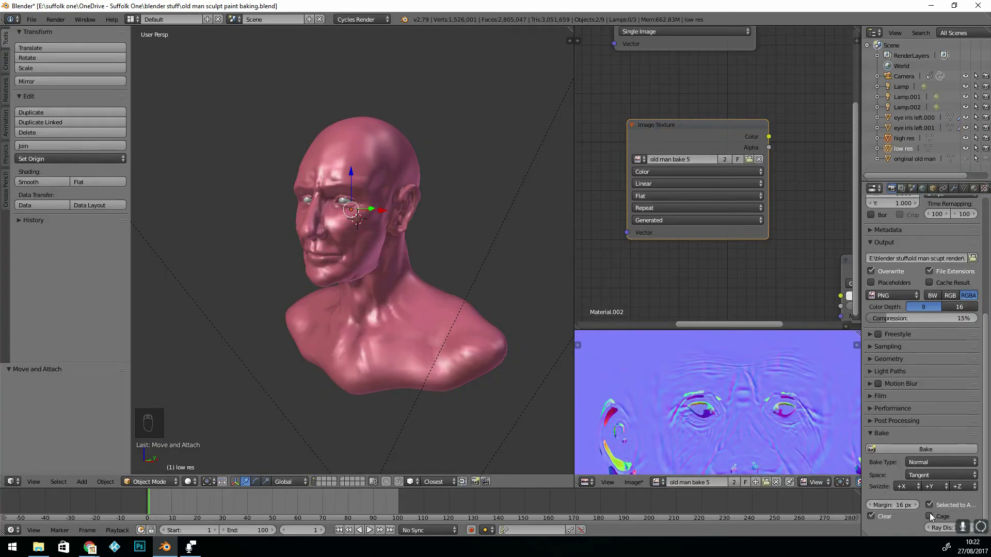
Enlarge the view of the baked image and set the "old man bake 5" texture node's color space to Non-Color Data.
{"action": "left_click_drag", "start_coordinate": [661, 327], "coordinate": [660, 220]}
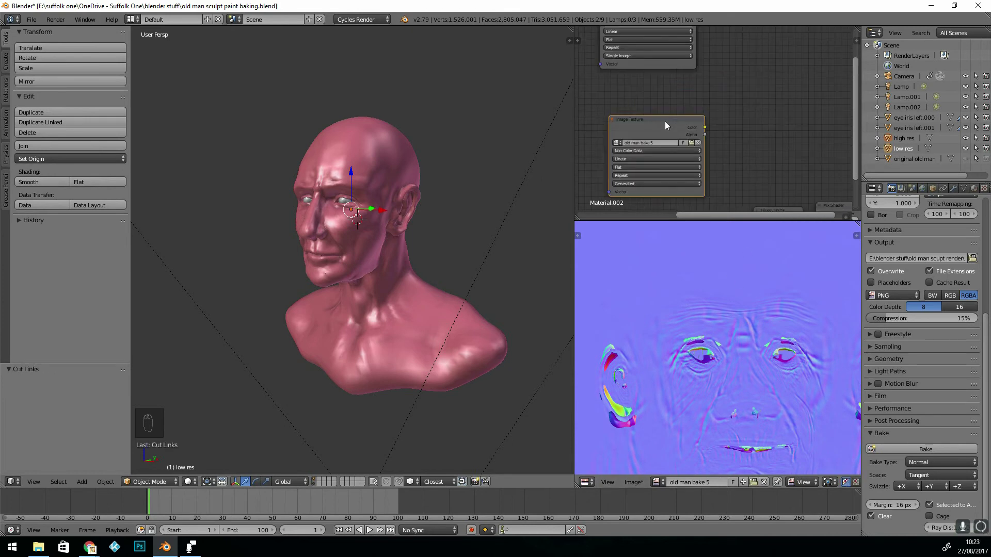
{"action": "left_click", "coordinate": [658, 151]}
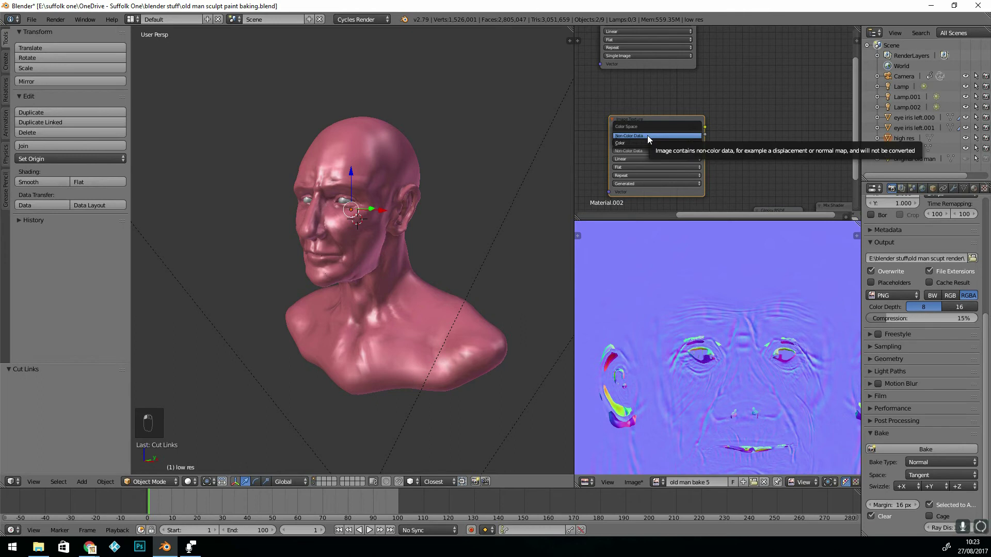
{"action": "left_click", "coordinate": [647, 136]}
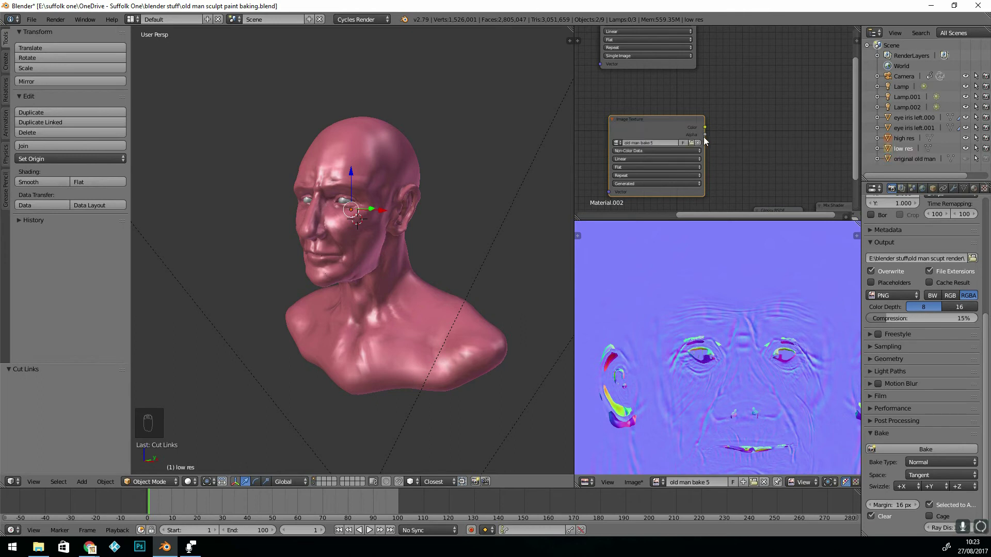
Add a Normal Map node linking the "old man bake 5" color to the Diffuse BSDF's normal, and preview the bust rendered.
{"action": "key", "text": "shift+a"}
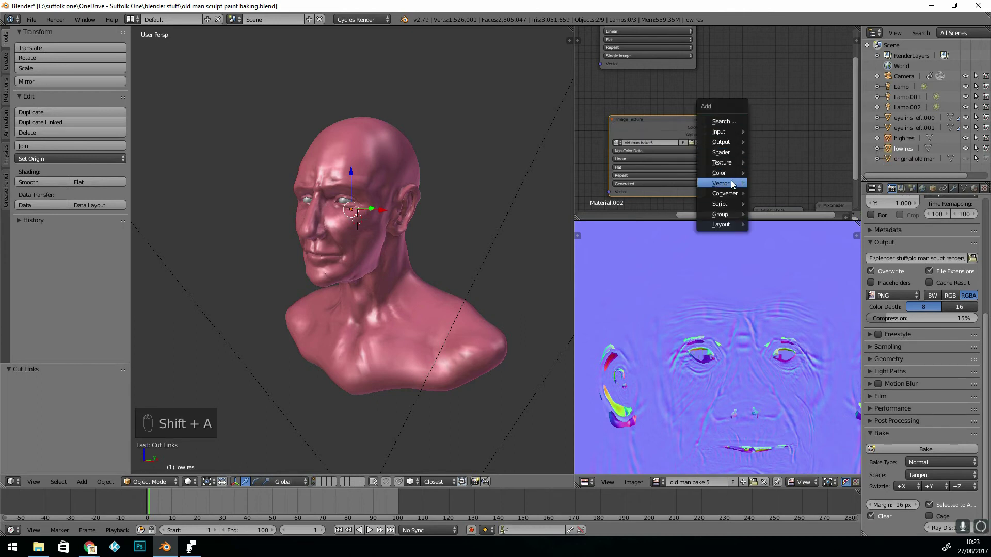
{"action": "mouse_move", "coordinate": [735, 184]}
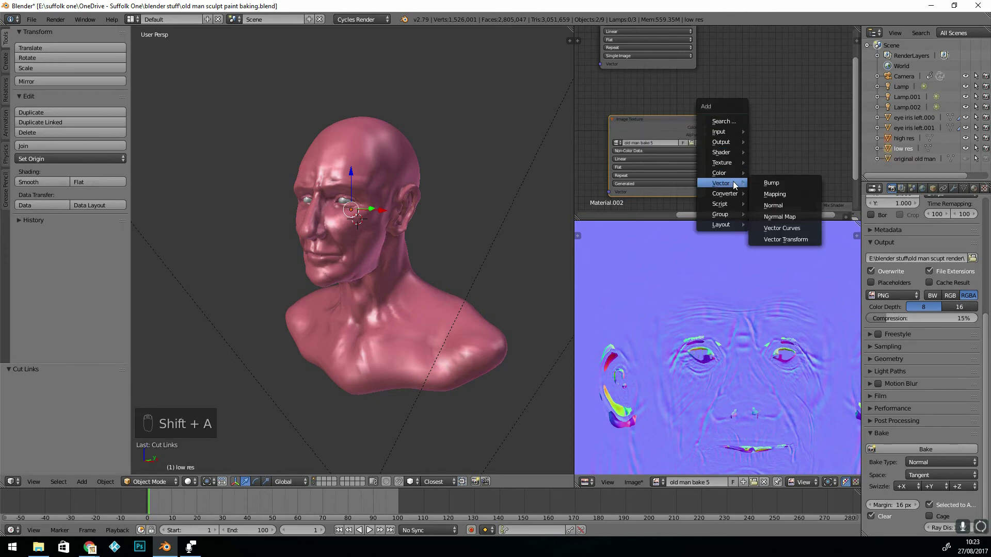
{"action": "left_click", "coordinate": [782, 217]}
{"action": "left_click", "coordinate": [728, 81]}
{"action": "left_click_drag", "start_coordinate": [704, 127], "coordinate": [729, 120]}
{"action": "middle_click_drag", "start_coordinate": [772, 106], "coordinate": [699, 185]}
{"action": "left_click_drag", "start_coordinate": [705, 167], "coordinate": [666, 98]}
{"action": "key", "text": "shift+z"}
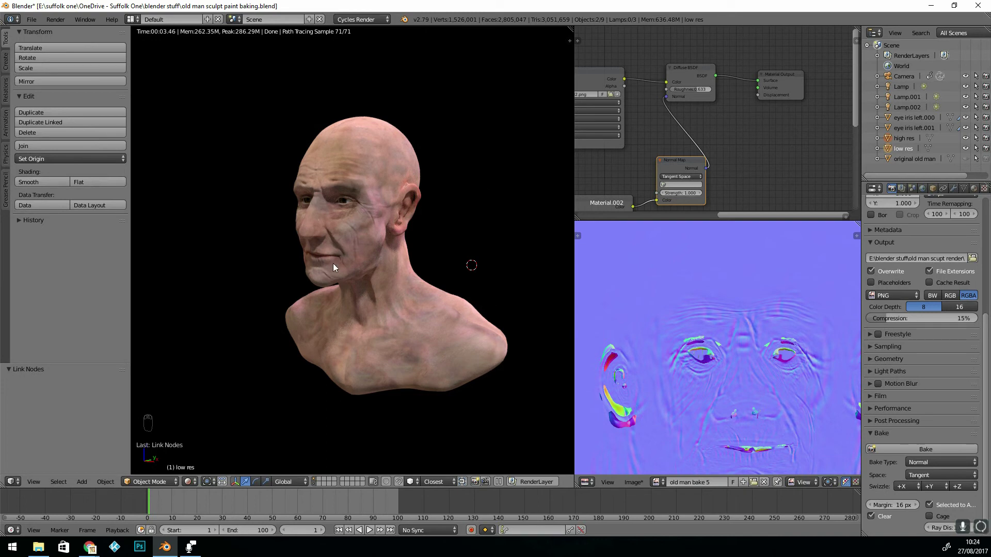
Select the low res bust and set its Normal Map node's strength to 1.500.
{"action": "right_click", "coordinate": [404, 223]}
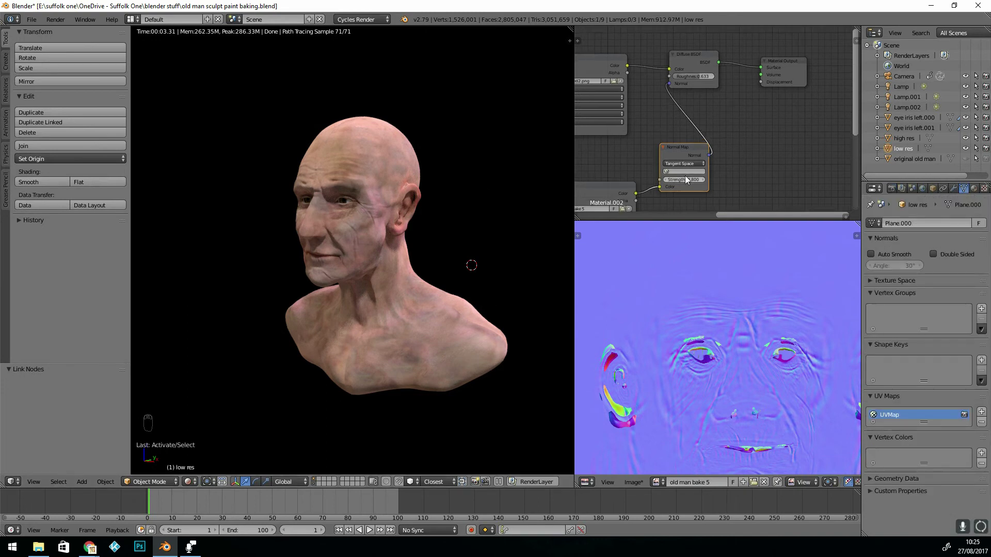
{"action": "left_click", "coordinate": [703, 179]}
{"action": "left_click", "coordinate": [703, 180]}
{"action": "left_click", "coordinate": [703, 180]}
{"action": "left_click", "coordinate": [704, 180]}
{"action": "left_click", "coordinate": [703, 179]}
{"action": "left_click", "coordinate": [703, 180]}
{"action": "left_click", "coordinate": [703, 180]}
Maximize the node editor and spread out the image textures, Normal Map, Diffuse BSDF and Material Output nodes.
{"action": "key", "text": "ctrl+space"}
{"action": "scroll", "coordinate": [548, 270], "scroll_direction": "down", "scroll_amount": 4}
{"action": "middle_click_drag", "start_coordinate": [518, 299], "coordinate": [609, 223]}
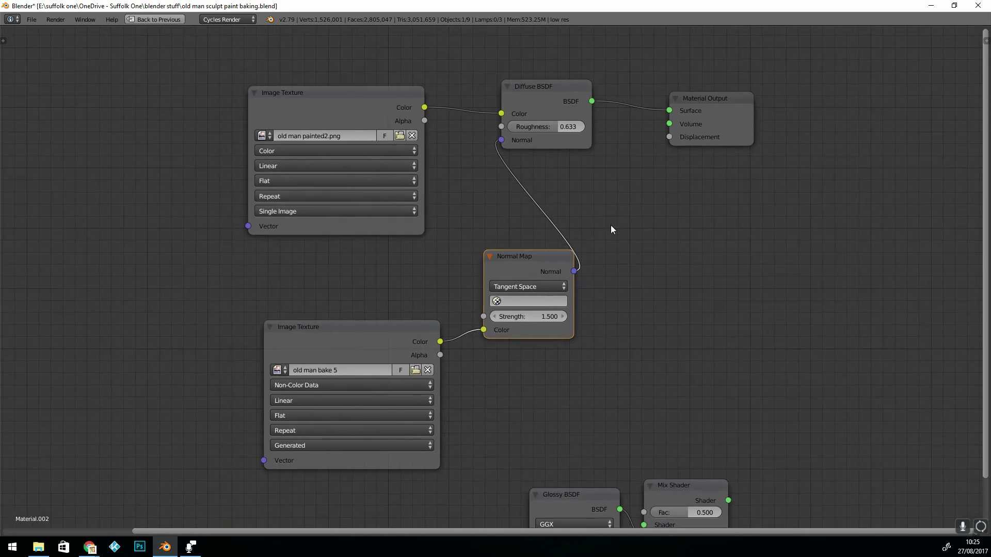
{"action": "left_click_drag", "start_coordinate": [393, 332], "coordinate": [356, 294]}
{"action": "left_click_drag", "start_coordinate": [516, 262], "coordinate": [494, 249]}
{"action": "left_click_drag", "start_coordinate": [422, 154], "coordinate": [341, 142]}
{"action": "left_click_drag", "start_coordinate": [712, 102], "coordinate": [834, 94]}
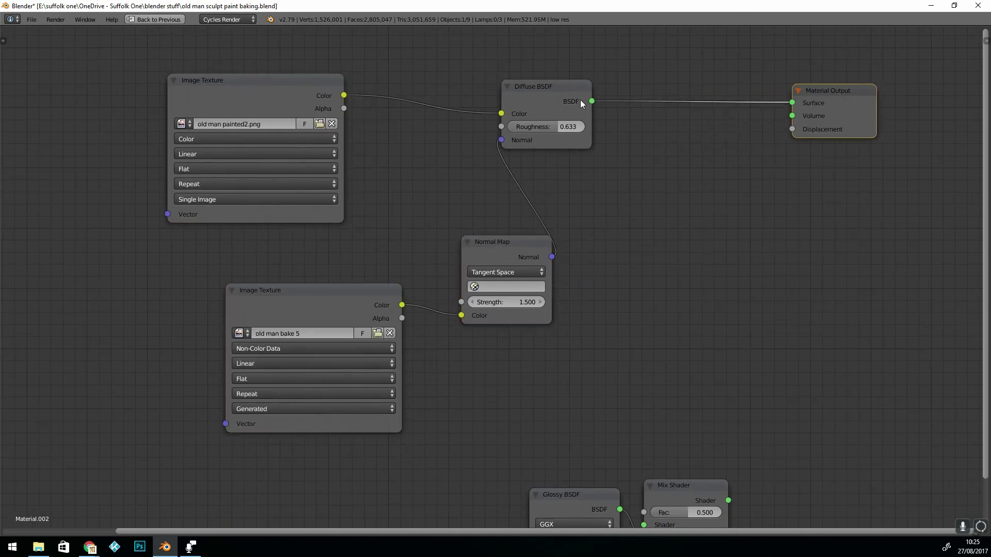
{"action": "left_click_drag", "start_coordinate": [558, 106], "coordinate": [630, 101]}
{"action": "left_click_drag", "start_coordinate": [358, 296], "coordinate": [300, 295]}
{"action": "left_click_drag", "start_coordinate": [524, 270], "coordinate": [497, 259]}
Insert the Mix Shader with its attached Glossy BSDF between the Diffuse BSDF and Material Output, and tidy the nodes.
{"action": "left_click_drag", "start_coordinate": [668, 485], "coordinate": [760, 200]}
{"action": "left_click", "coordinate": [590, 493]}
{"action": "left_click_drag", "start_coordinate": [590, 493], "coordinate": [640, 227]}
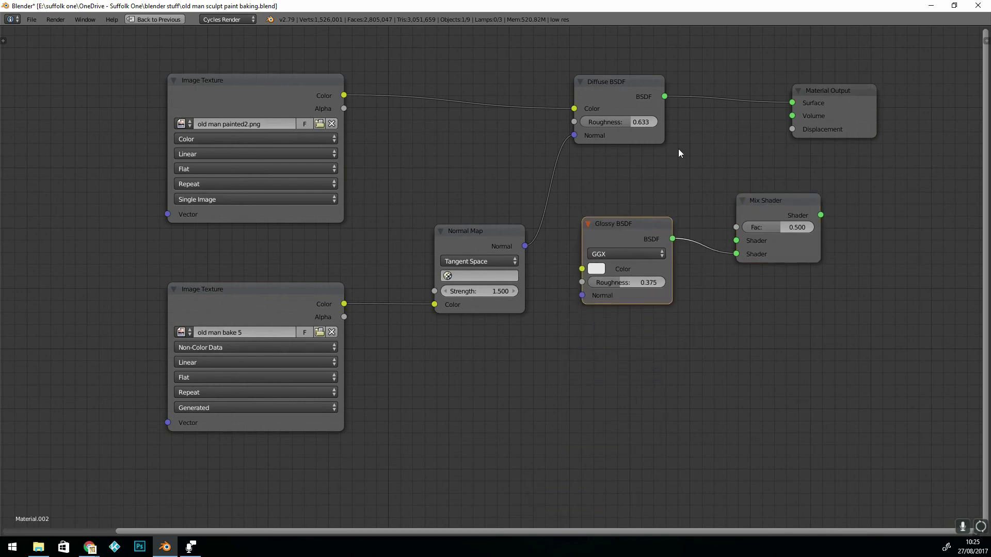
{"action": "left_click_drag", "start_coordinate": [764, 200], "coordinate": [715, 132]}
{"action": "left_click_drag", "start_coordinate": [665, 96], "coordinate": [688, 172]}
{"action": "left_click_drag", "start_coordinate": [773, 147], "coordinate": [873, 82]}
{"action": "left_click_drag", "start_coordinate": [742, 133], "coordinate": [766, 83]}
{"action": "left_click_drag", "start_coordinate": [638, 221], "coordinate": [638, 195]}
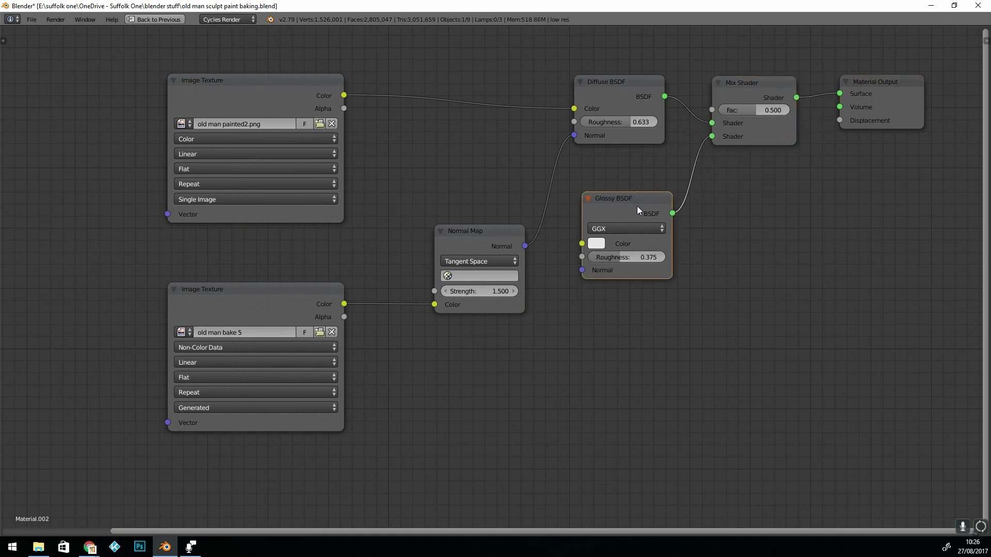
Restore the full layout and link the Normal Map and the "old man painted2.png" color to the Glossy BSDF's normal and color inputs.
{"action": "key", "text": "ctrl+Up"}
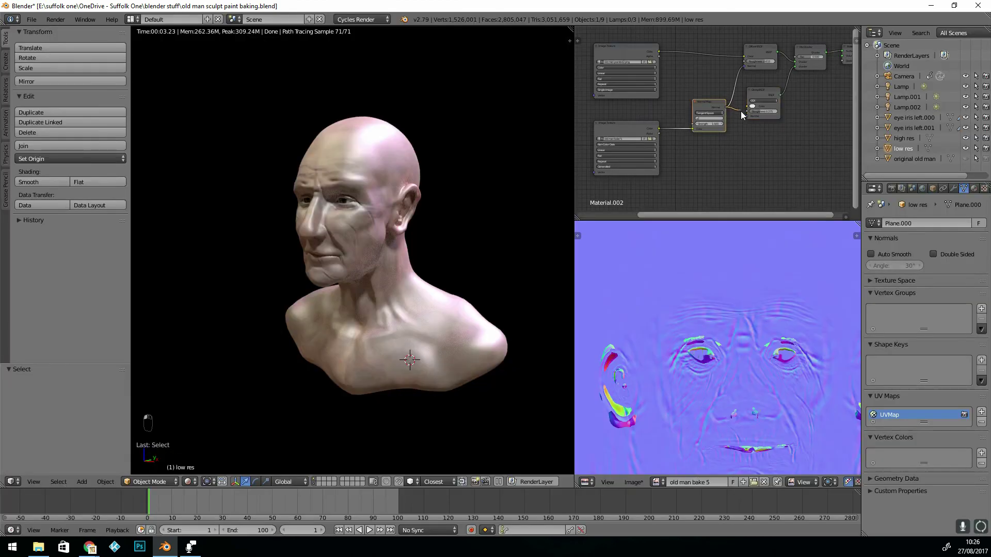
{"action": "left_click_drag", "start_coordinate": [748, 116], "coordinate": [749, 117]}
{"action": "scroll", "coordinate": [756, 158], "scroll_direction": "up", "scroll_amount": 3}
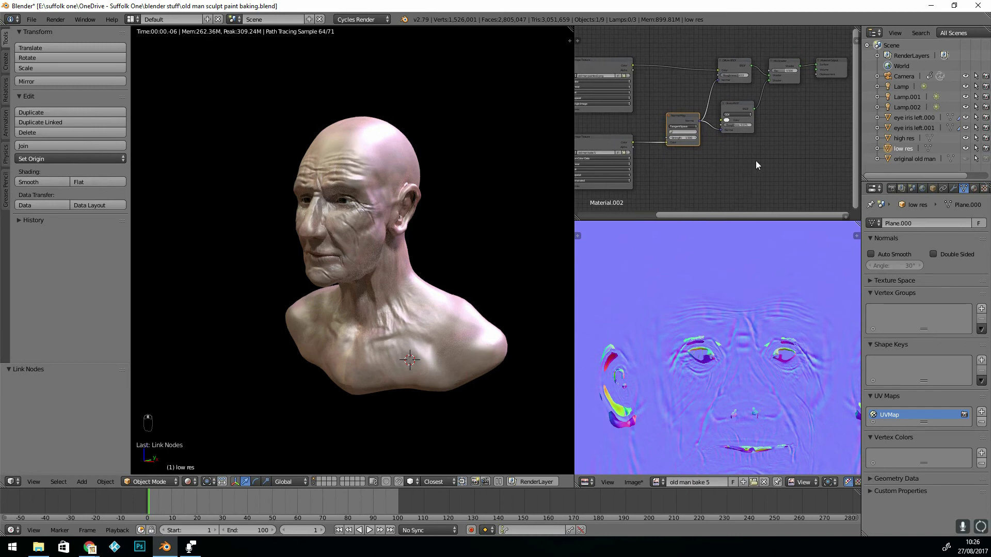
{"action": "scroll", "coordinate": [809, 156], "scroll_direction": "down", "scroll_amount": 2}
{"action": "left_click_drag", "start_coordinate": [598, 63], "coordinate": [719, 136]}
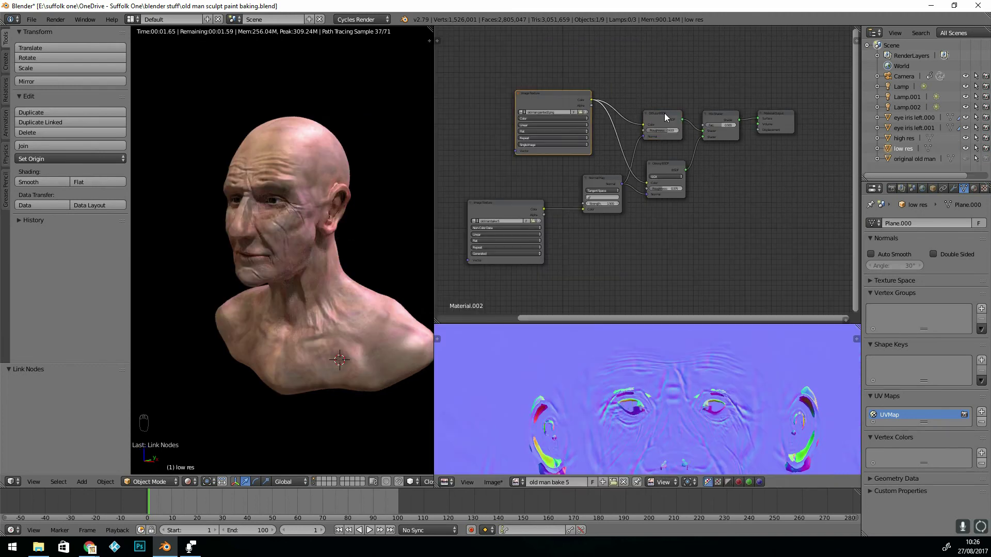
Replace the Diffuse BSDF with a Subsurface Scattering node, linking the painted texture's color into it and its output into the Mix Shader.
{"action": "left_click", "coordinate": [664, 113]}
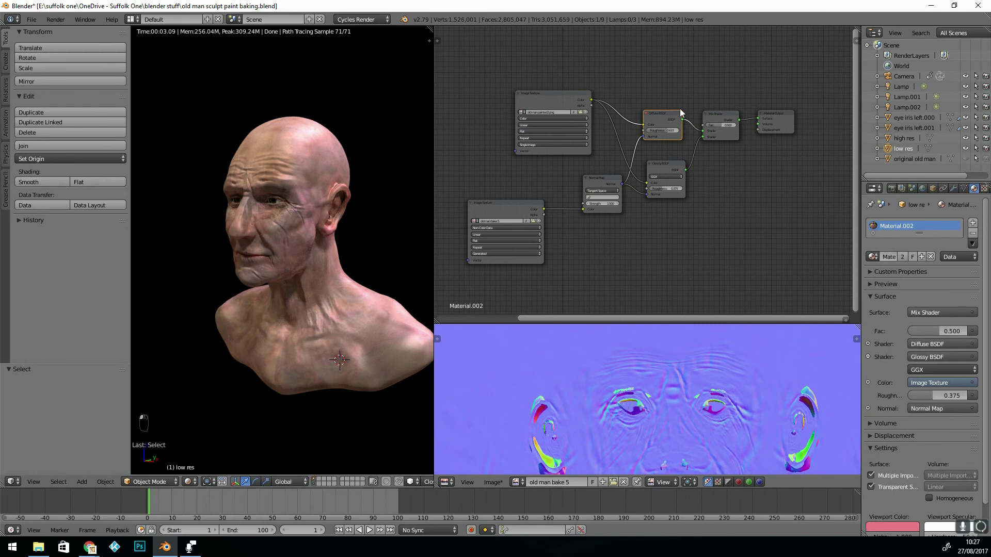
{"action": "key", "text": "Delete"}
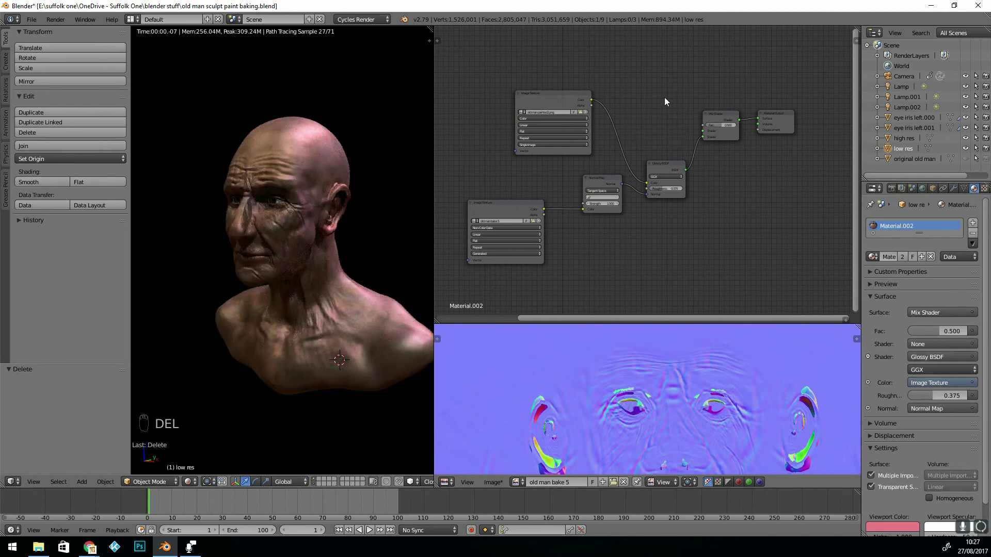
{"action": "key", "text": "shift+a"}
{"action": "mouse_move", "coordinate": [666, 101]}
{"action": "mouse_move", "coordinate": [664, 71]}
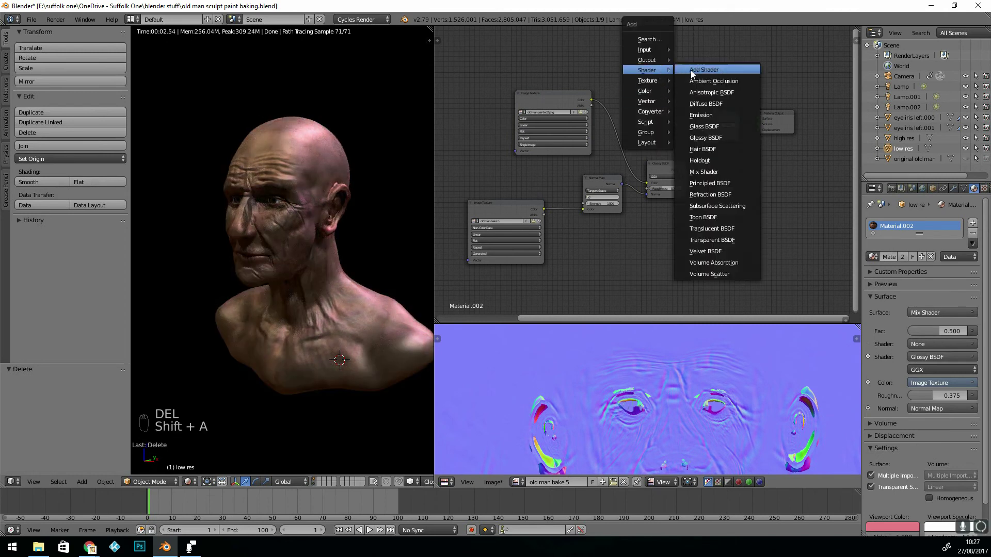
{"action": "left_click", "coordinate": [719, 206]}
{"action": "left_click", "coordinate": [640, 93]}
{"action": "left_click_drag", "start_coordinate": [592, 102], "coordinate": [644, 115]}
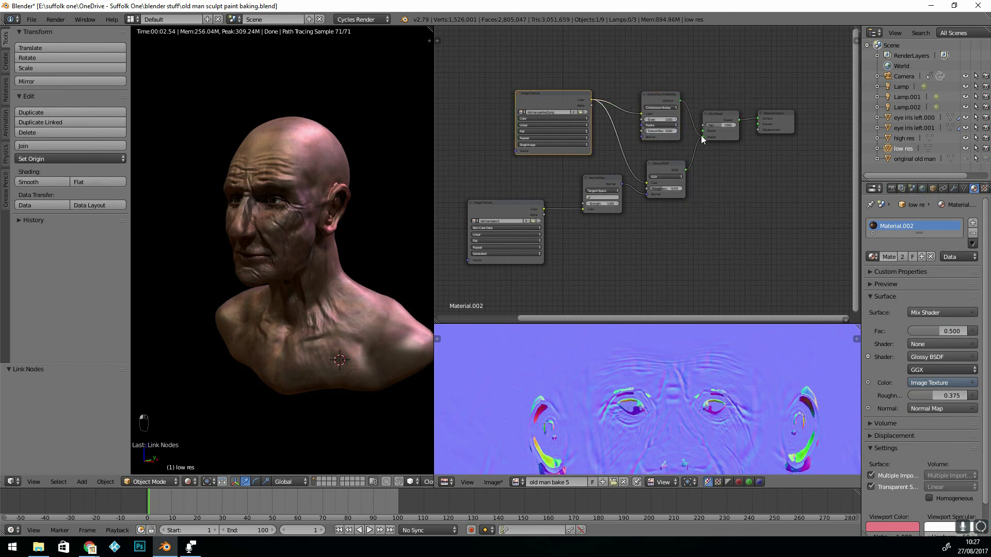
{"action": "left_click_drag", "start_coordinate": [704, 131], "coordinate": [704, 131]}
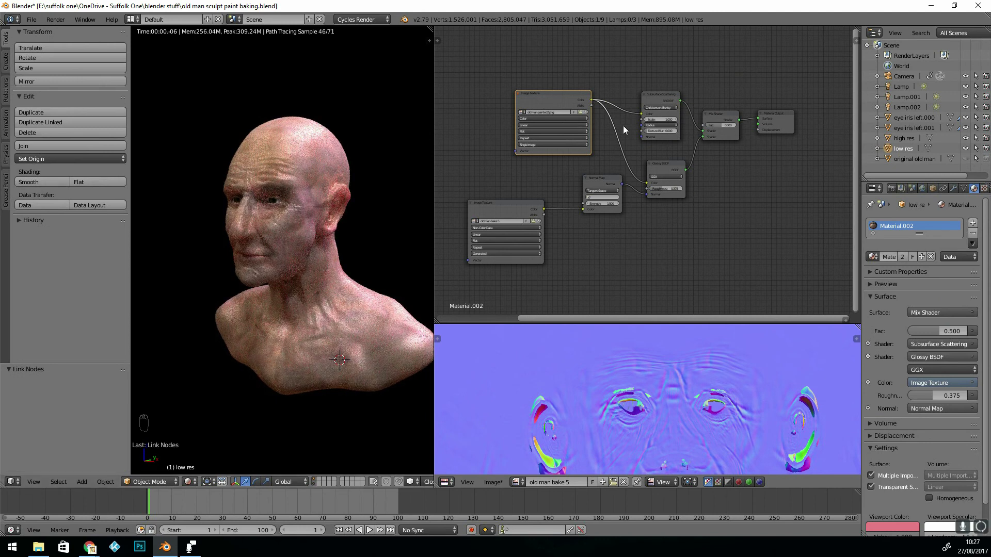
Set the Subsurface Scattering scale to 0.200 and raise the preview render samples to 215.
{"action": "scroll", "coordinate": [670, 129], "scroll_direction": "up", "scroll_amount": 3}
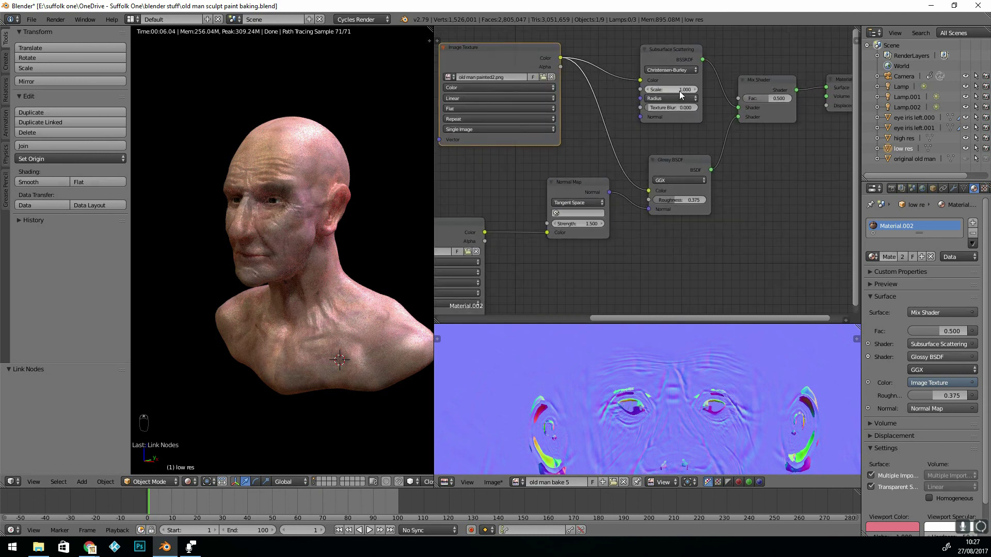
{"action": "left_click_drag", "start_coordinate": [680, 90], "coordinate": [674, 90]}
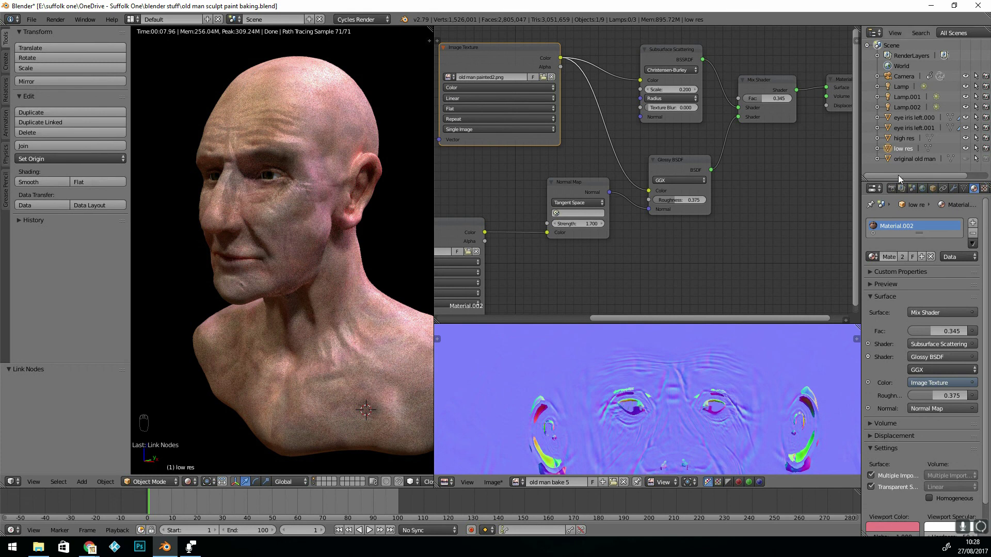
{"action": "left_click", "coordinate": [891, 188]}
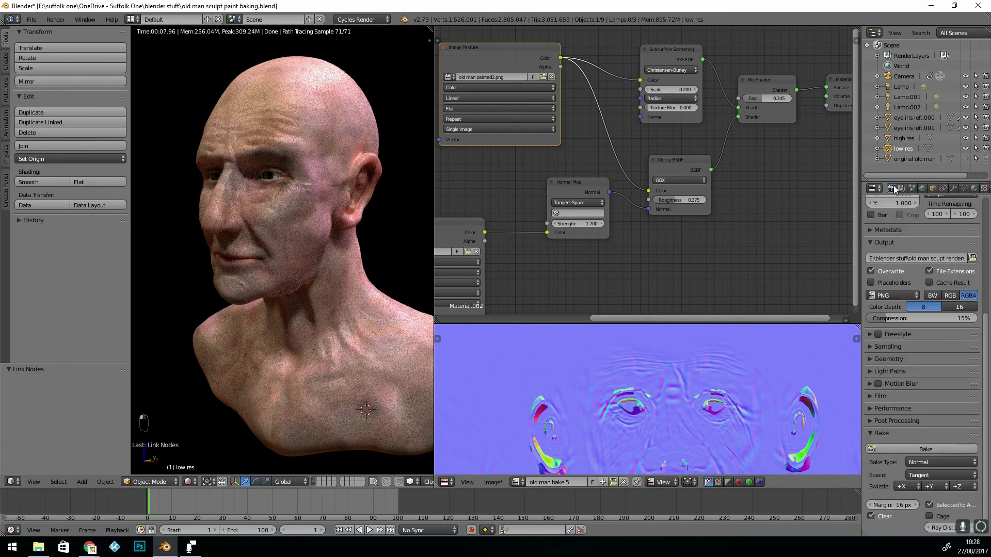
{"action": "left_click", "coordinate": [873, 348]}
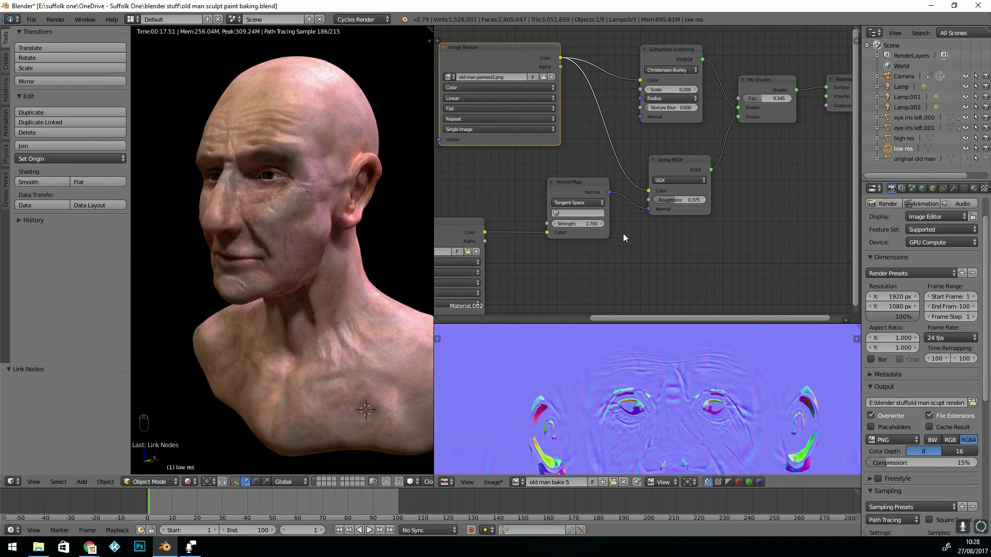
Tune the skin material with Normal Map strength 1.800, Glossy roughness 0.300, Mix Shader factor 0.400 and Subsurface Scattering scale 0.300.
{"action": "left_click", "coordinate": [602, 224]}
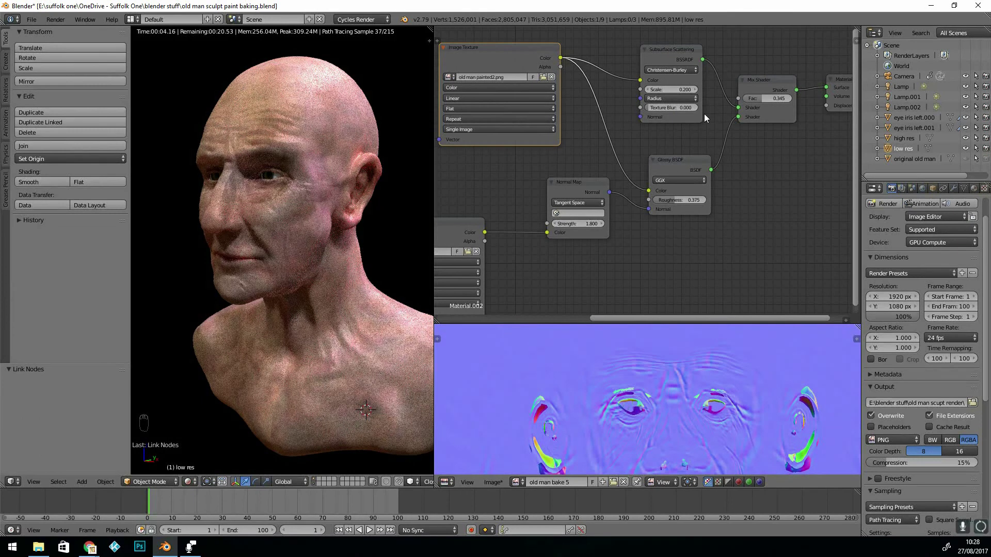
{"action": "left_click_drag", "start_coordinate": [675, 200], "coordinate": [671, 201]}
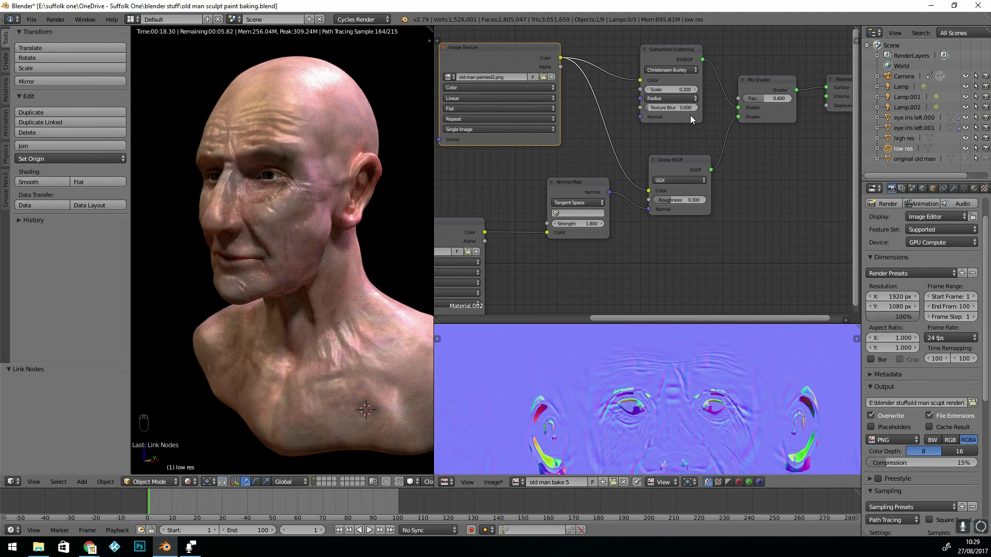
{"action": "left_click", "coordinate": [697, 89]}
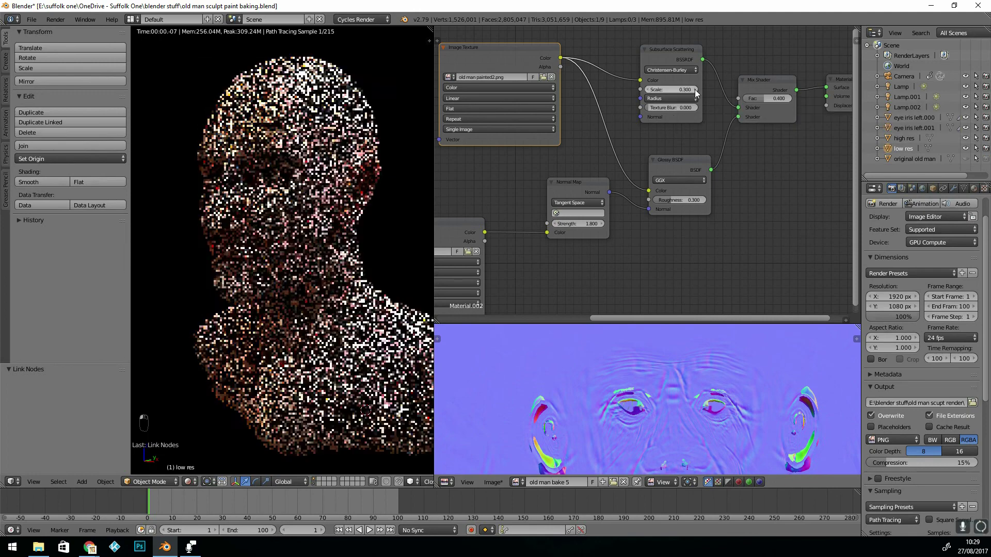